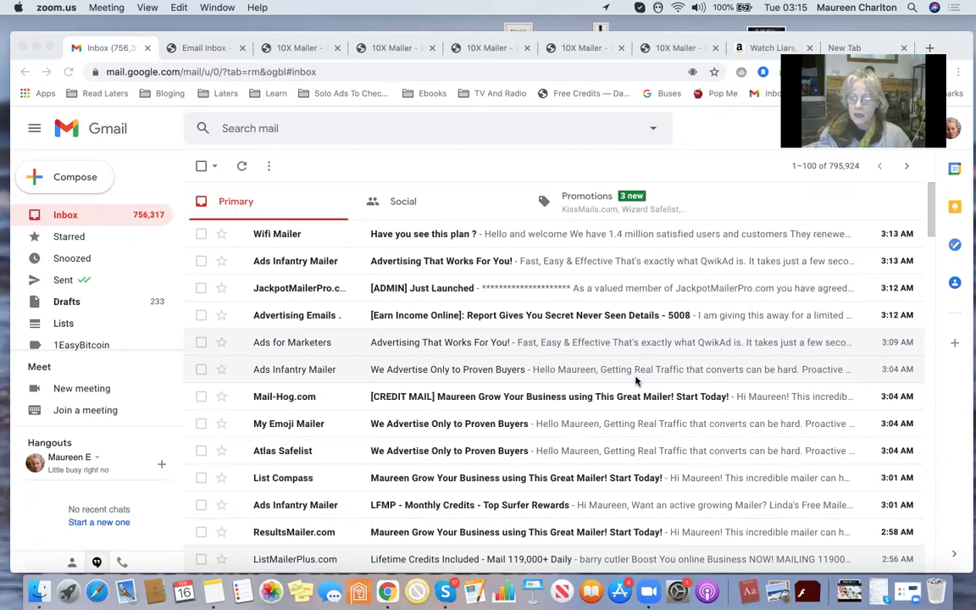
Step: Close four of the five 10X Mailer ad tabs, keeping the first ad tab open
{"action": "left_click", "coordinate": [394, 49]}
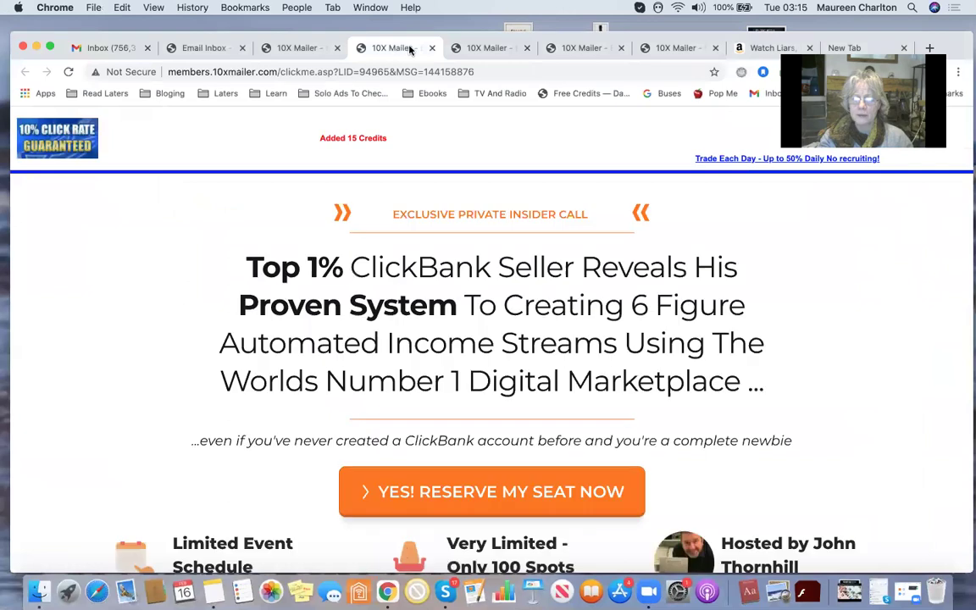
{"action": "left_click", "coordinate": [431, 48]}
{"action": "left_click", "coordinate": [431, 48]}
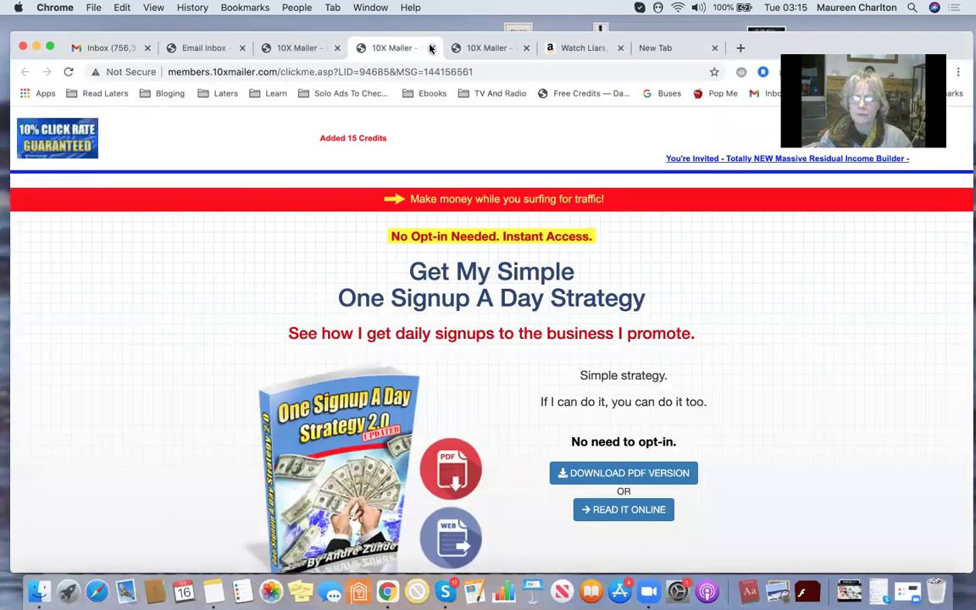
{"action": "left_click", "coordinate": [432, 48]}
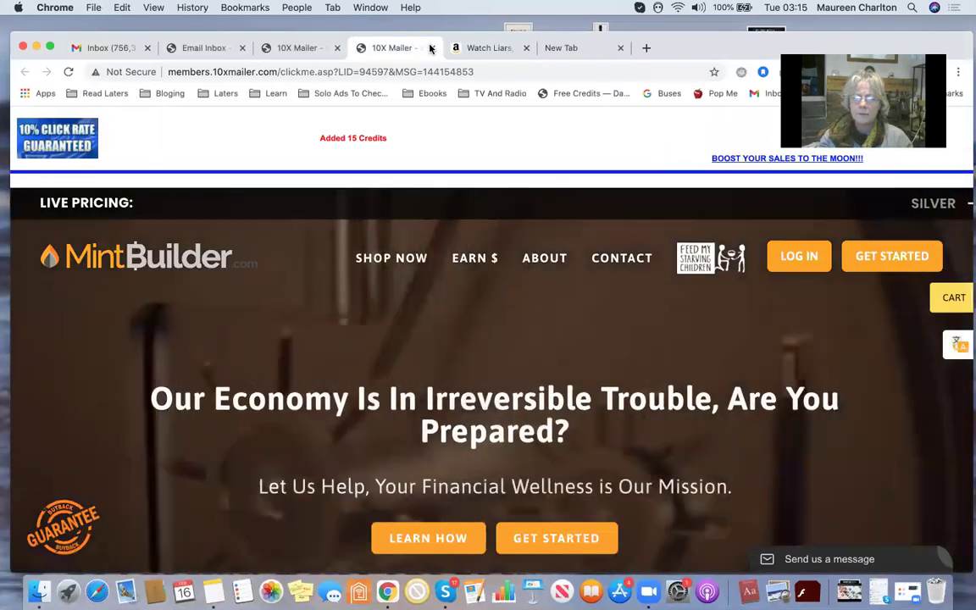
{"action": "left_click", "coordinate": [430, 49]}
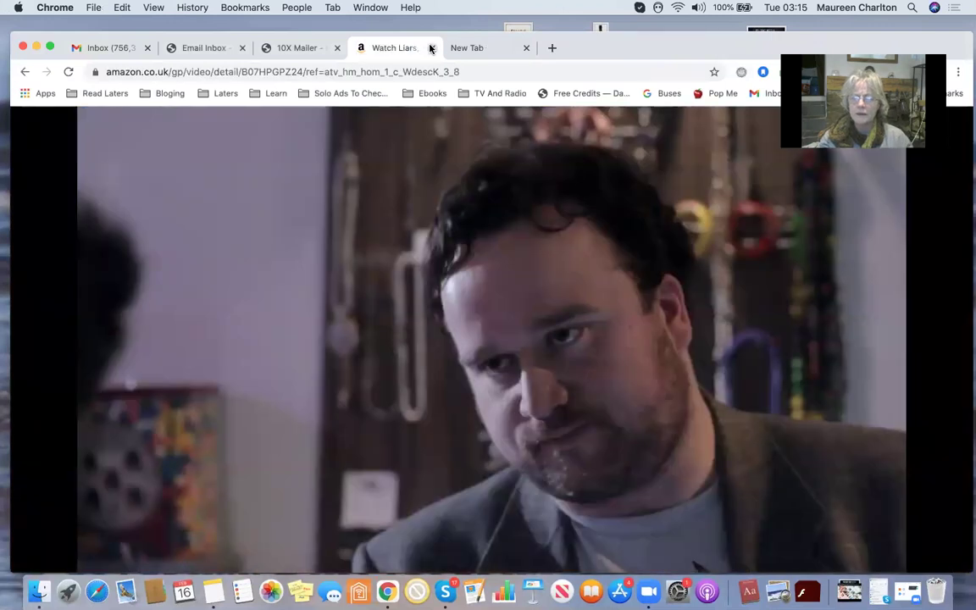
Step: Check the Gmail inbox, and close the one remaining 10X Mailer ad tab
{"action": "mouse_move", "coordinate": [561, 236]}
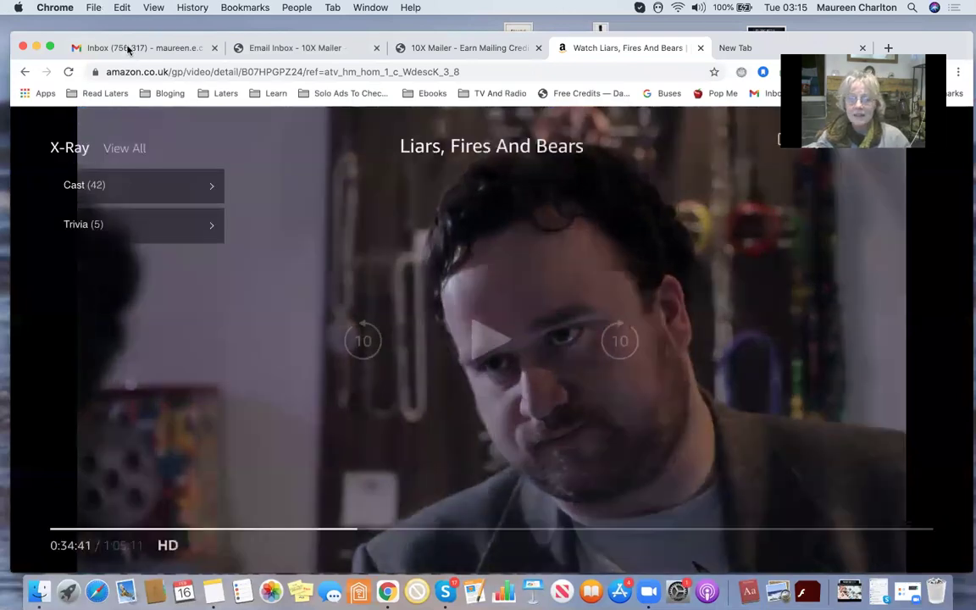
{"action": "left_click", "coordinate": [126, 49]}
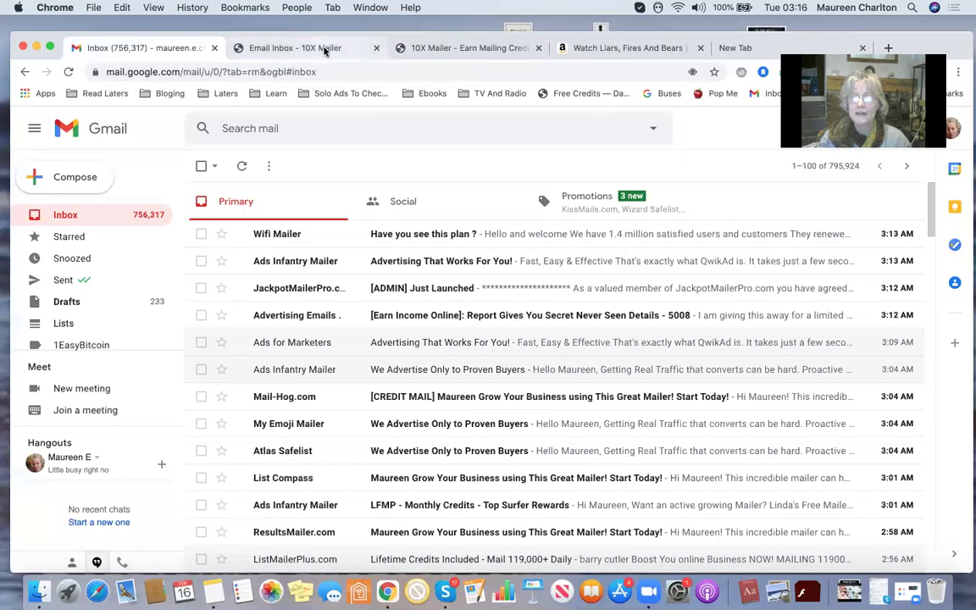
{"action": "left_click", "coordinate": [434, 47]}
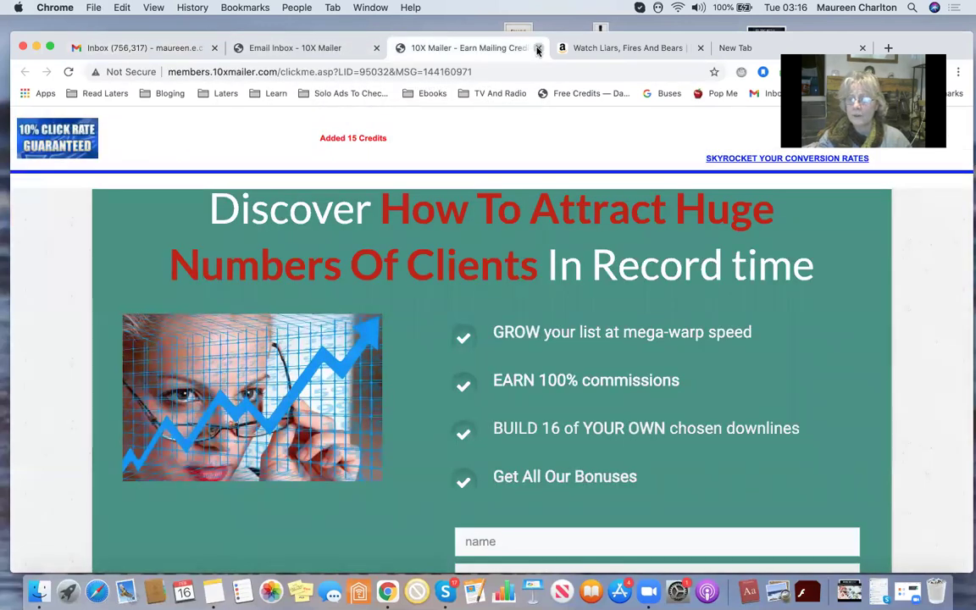
{"action": "left_click", "coordinate": [537, 49]}
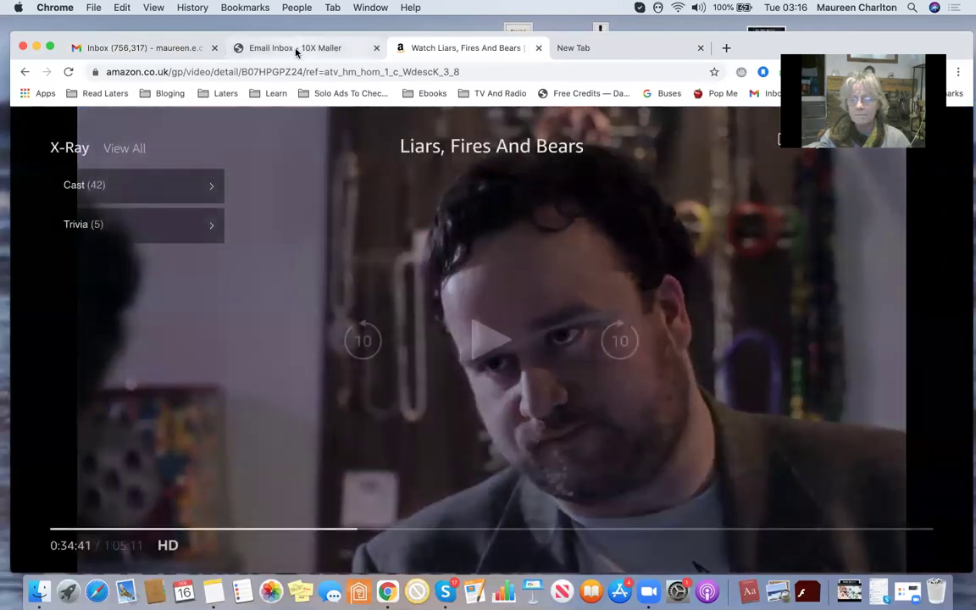
Step: Return to the 10X Mailer email inbox and look through the unclicked messages and the site's navigation options
{"action": "left_click", "coordinate": [295, 49]}
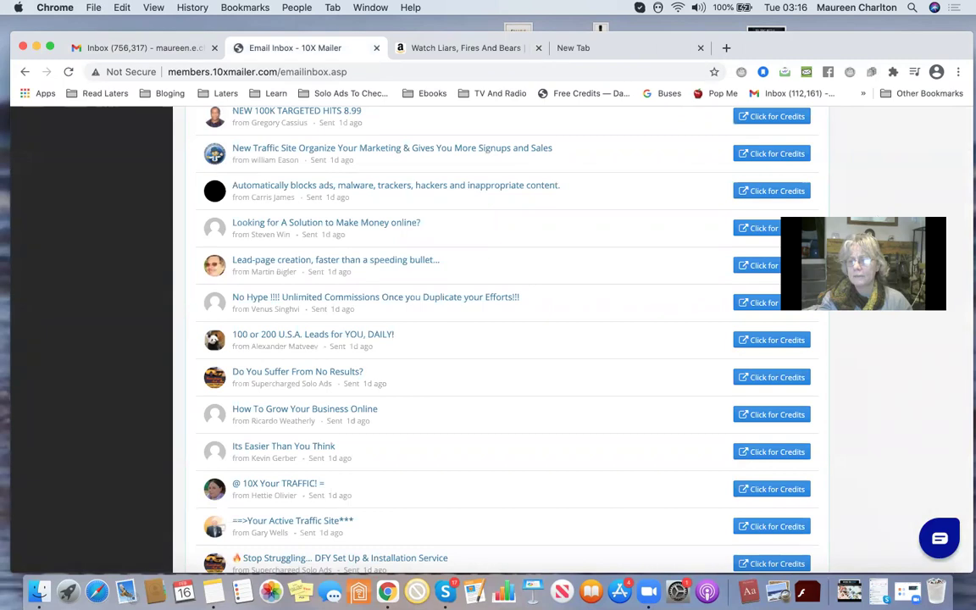
{"action": "scroll", "coordinate": [414, 172], "scroll_direction": "up", "scroll_amount": 2}
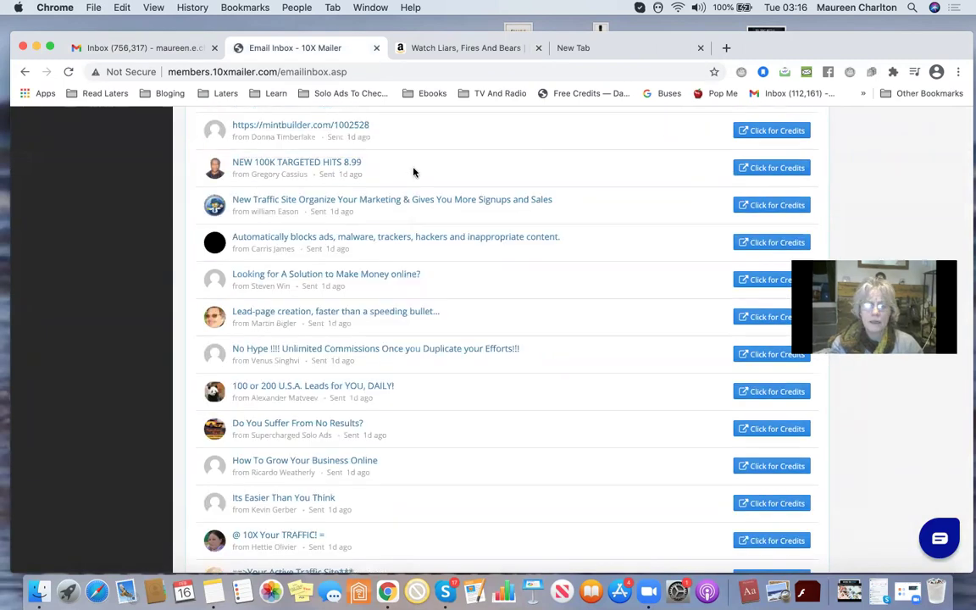
{"action": "scroll", "coordinate": [413, 172], "scroll_direction": "up", "scroll_amount": 5}
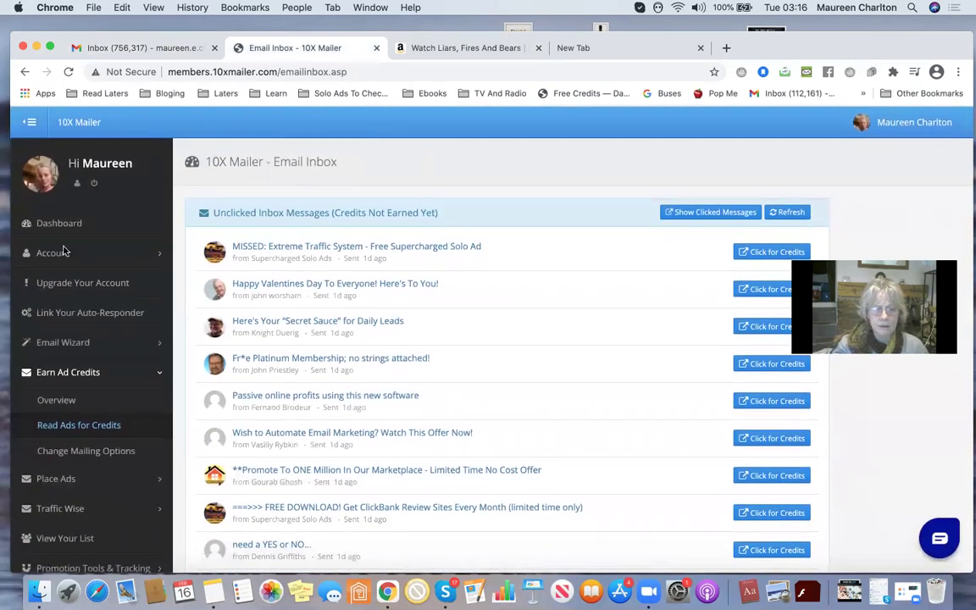
{"action": "scroll", "coordinate": [63, 251], "scroll_direction": "down", "scroll_amount": 3}
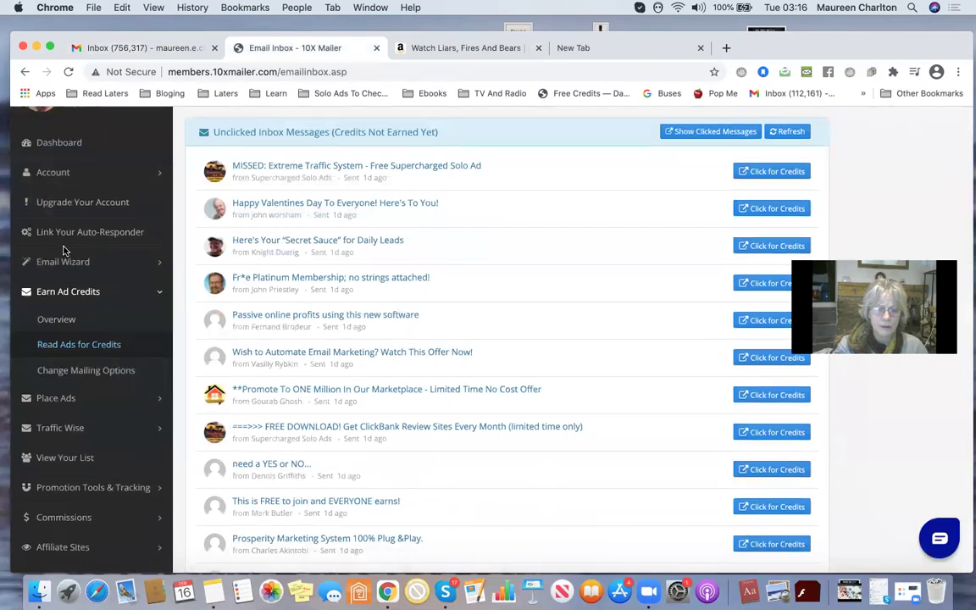
{"action": "scroll", "coordinate": [63, 251], "scroll_direction": "down", "scroll_amount": 2}
{"action": "scroll", "coordinate": [63, 251], "scroll_direction": "up", "scroll_amount": 1}
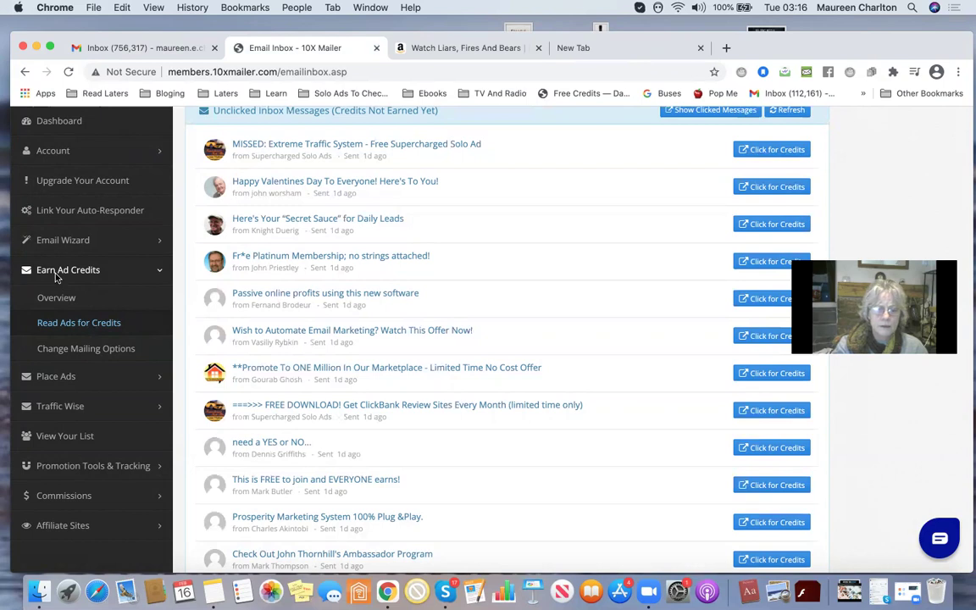
Step: Open the Overview page under Earn Ad Credits to read how the credit system works
{"action": "left_click", "coordinate": [56, 271]}
{"action": "left_click", "coordinate": [57, 278]}
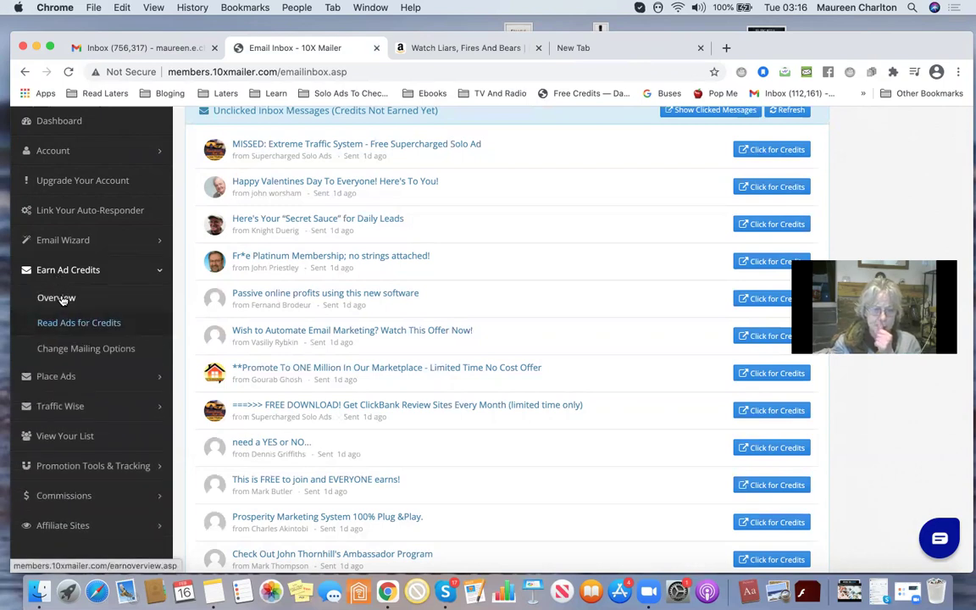
{"action": "left_click", "coordinate": [62, 299]}
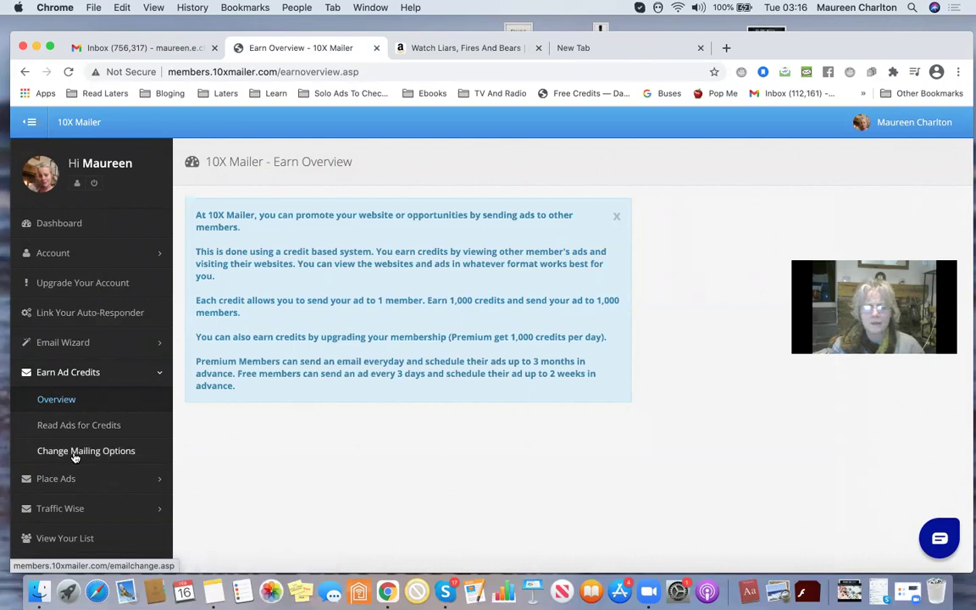
Step: Open the Sent Ads page under Place Ads and review the history of sent ads
{"action": "left_click", "coordinate": [79, 374]}
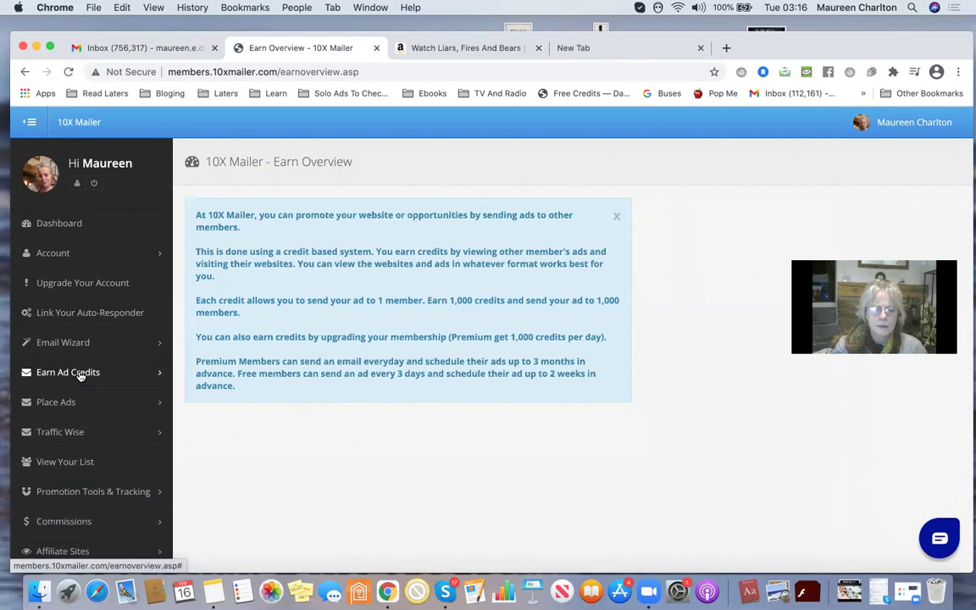
{"action": "left_click", "coordinate": [50, 403]}
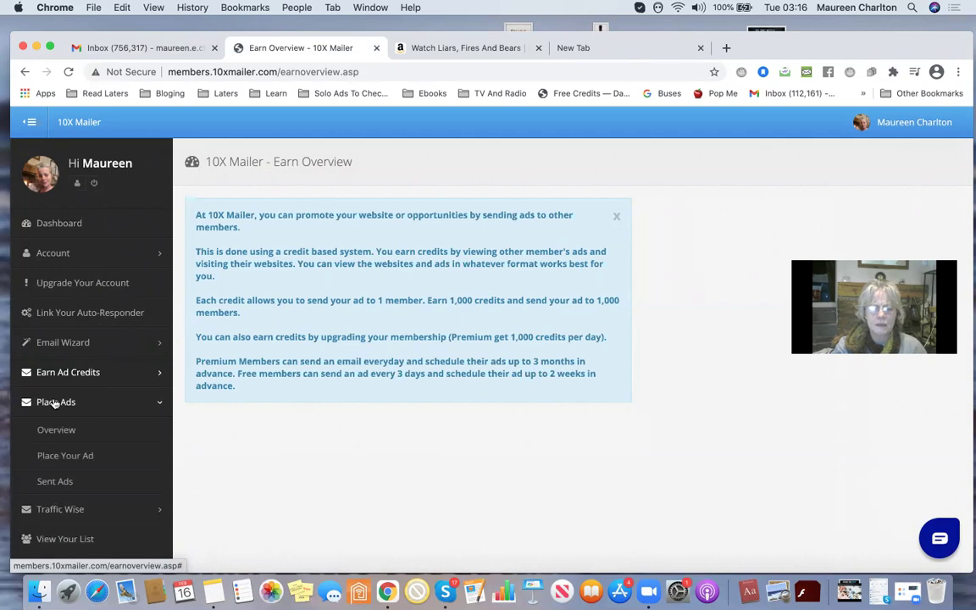
{"action": "scroll", "coordinate": [79, 439], "scroll_direction": "down", "scroll_amount": 2}
{"action": "left_click", "coordinate": [58, 445]}
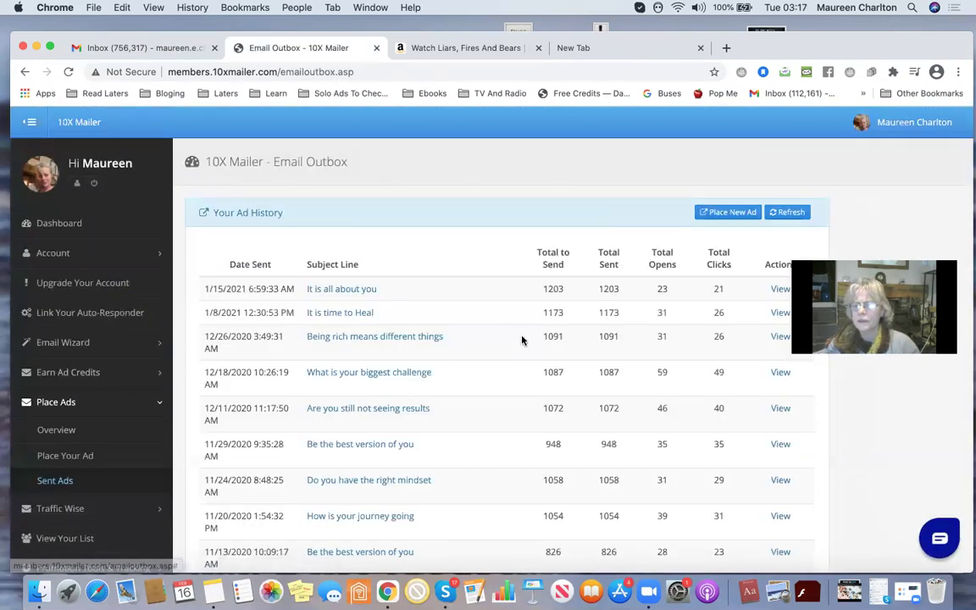
{"action": "scroll", "coordinate": [523, 347], "scroll_direction": "down", "scroll_amount": 3}
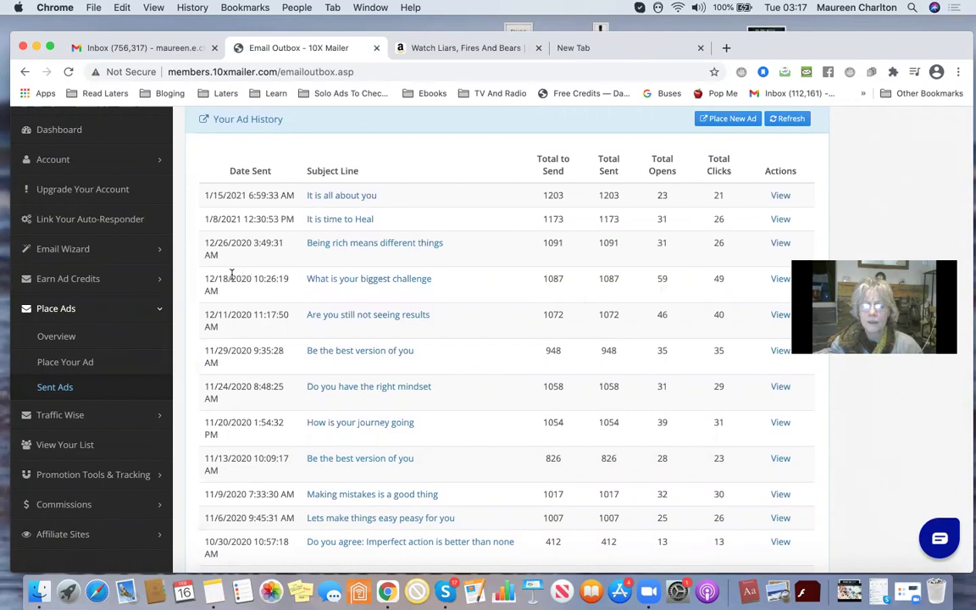
Step: Go to Read Ads for Credits and open the credit link of "This is FREE to join and EVERYONE earns!" in a new tab
{"action": "left_click", "coordinate": [47, 282]}
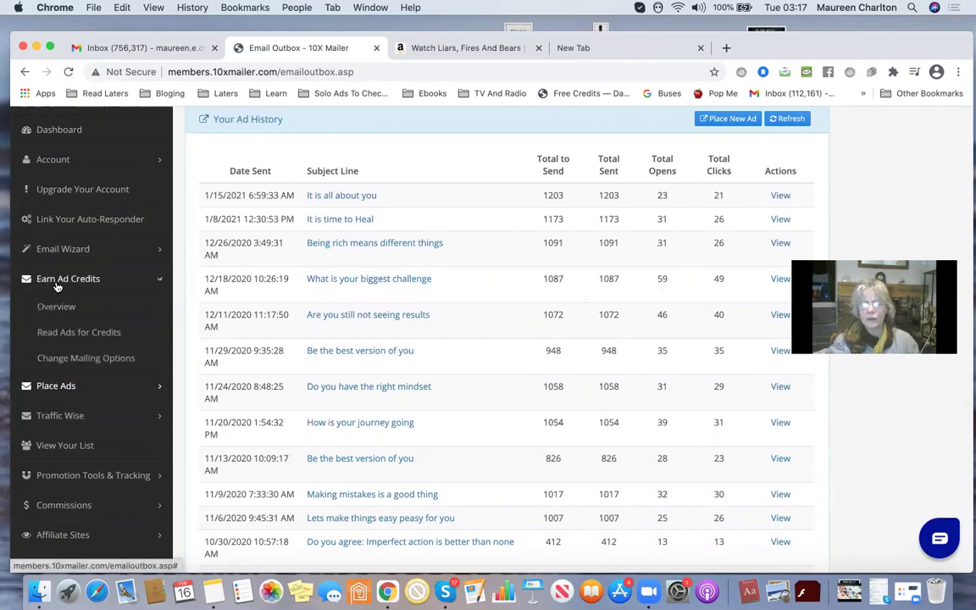
{"action": "left_click", "coordinate": [73, 335]}
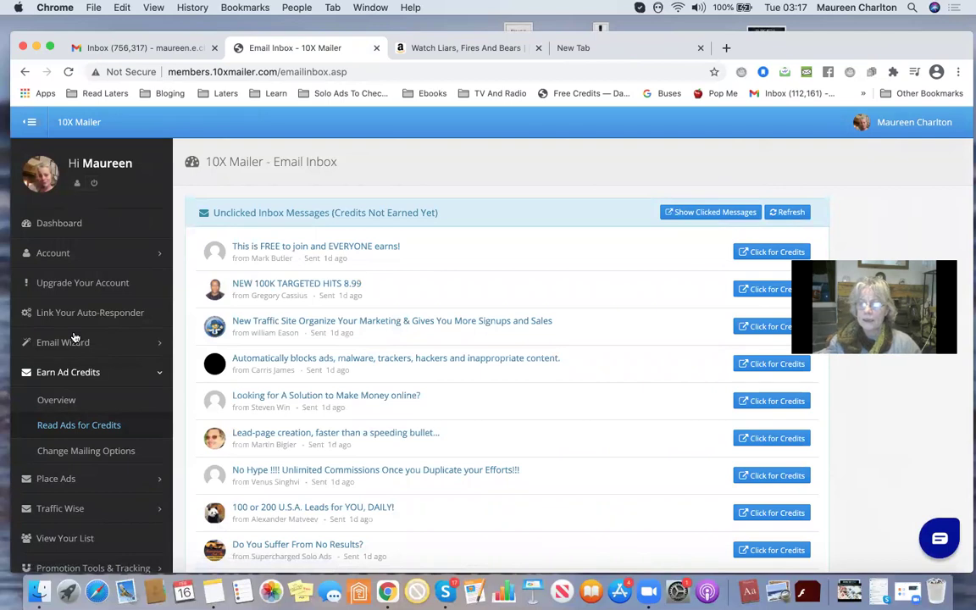
{"action": "scroll", "coordinate": [581, 247], "scroll_direction": "down", "scroll_amount": 3}
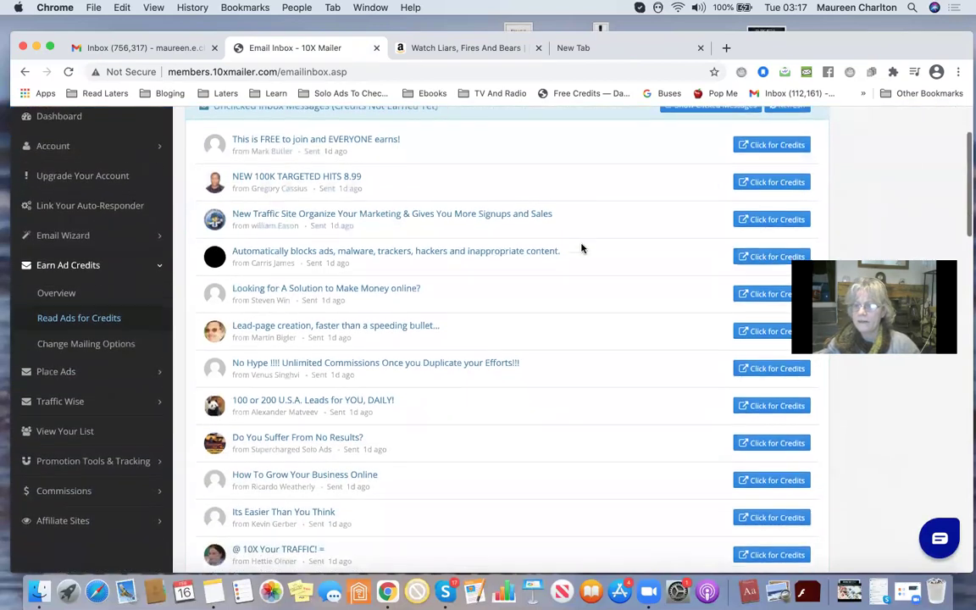
{"action": "right_click", "coordinate": [766, 136]}
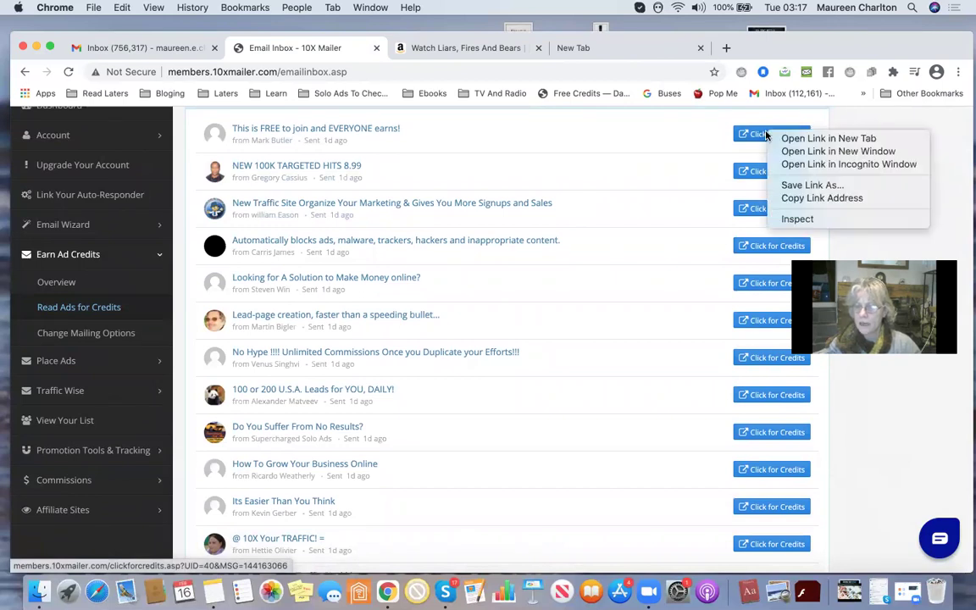
{"action": "left_click", "coordinate": [784, 138]}
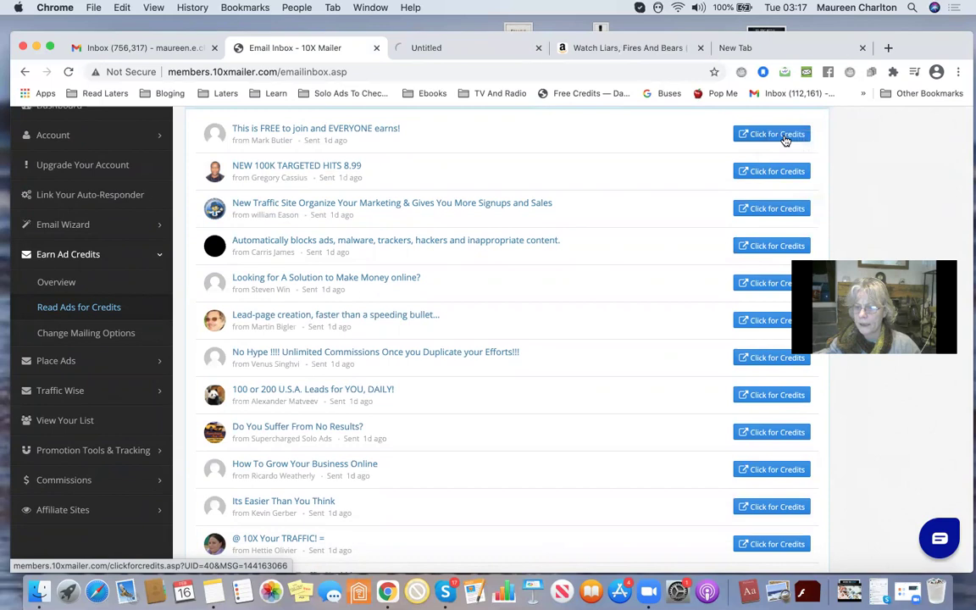
Step: Open the credit links of "NEW 100K TARGETED HITS 8.99" and "New Traffic Site Organize Your Marketing" in separate new tabs
{"action": "scroll", "coordinate": [785, 142], "scroll_direction": "down", "scroll_amount": 1}
{"action": "right_click", "coordinate": [777, 127]}
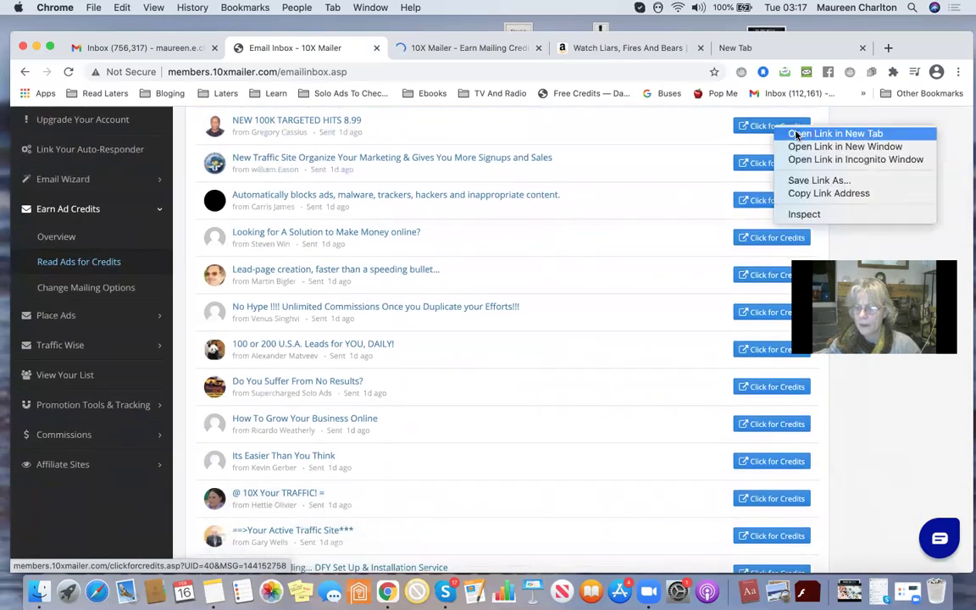
{"action": "left_click", "coordinate": [796, 135]}
{"action": "scroll", "coordinate": [797, 136], "scroll_direction": "down", "scroll_amount": 1}
{"action": "right_click", "coordinate": [774, 128]}
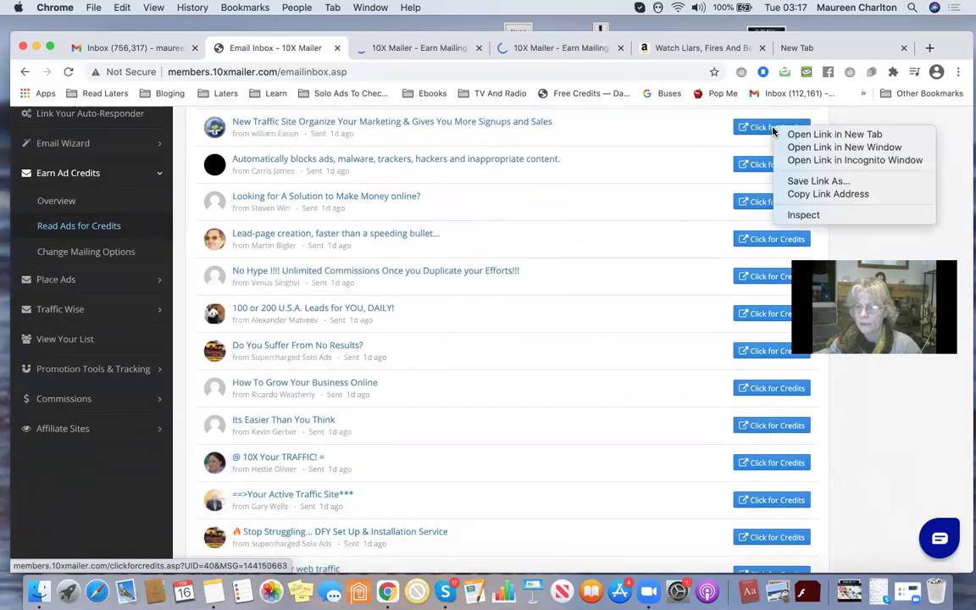
{"action": "left_click", "coordinate": [805, 135]}
Step: Open the credit links of "Automatically blocks ads, malware, trackers" and "Looking for A Solution to Make Money online?" in separate new tabs
{"action": "scroll", "coordinate": [805, 136], "scroll_direction": "down", "scroll_amount": 1}
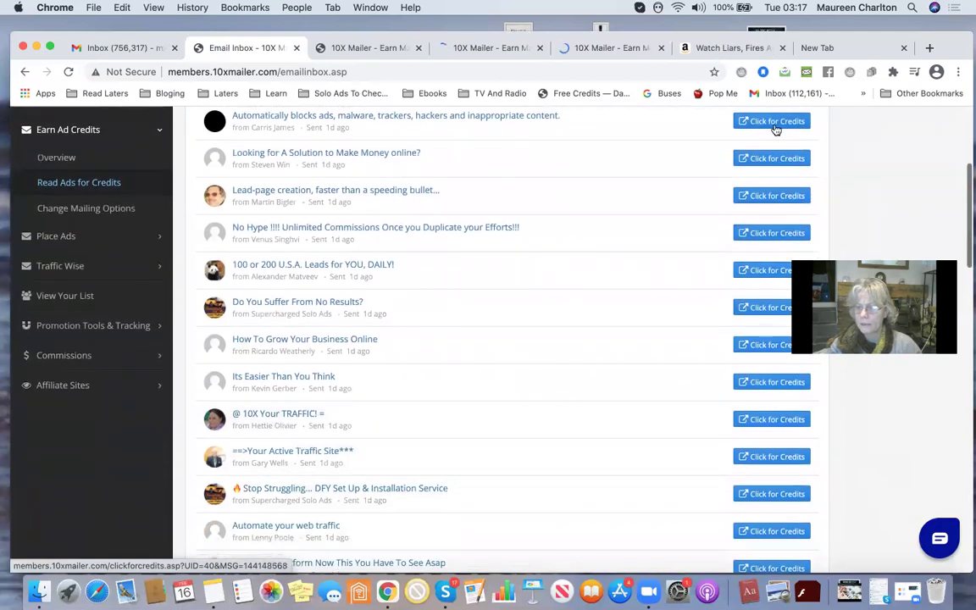
{"action": "right_click", "coordinate": [776, 127]}
{"action": "left_click", "coordinate": [798, 132]}
{"action": "scroll", "coordinate": [778, 125], "scroll_direction": "down", "scroll_amount": 1}
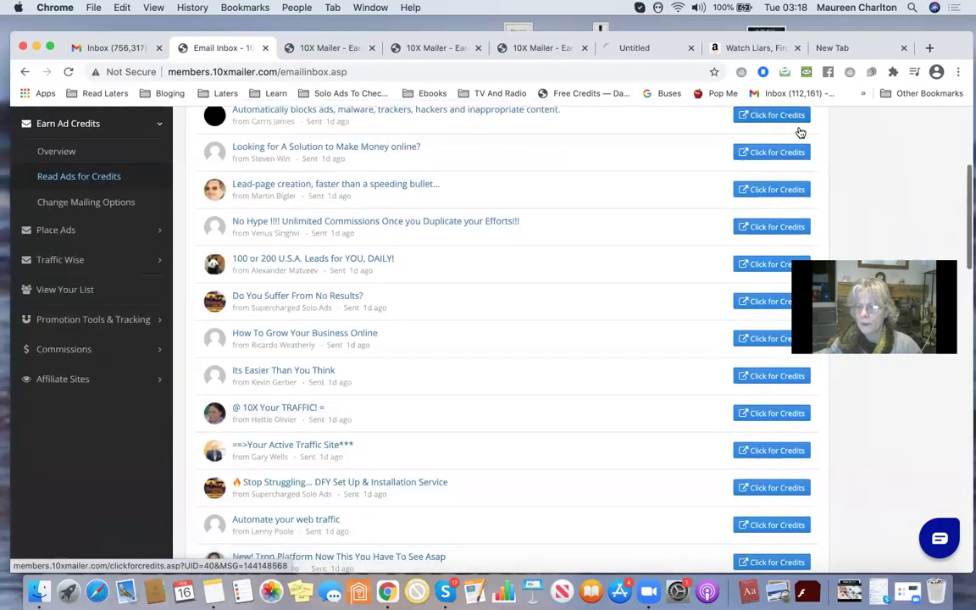
{"action": "right_click", "coordinate": [778, 126]}
{"action": "left_click", "coordinate": [792, 126]}
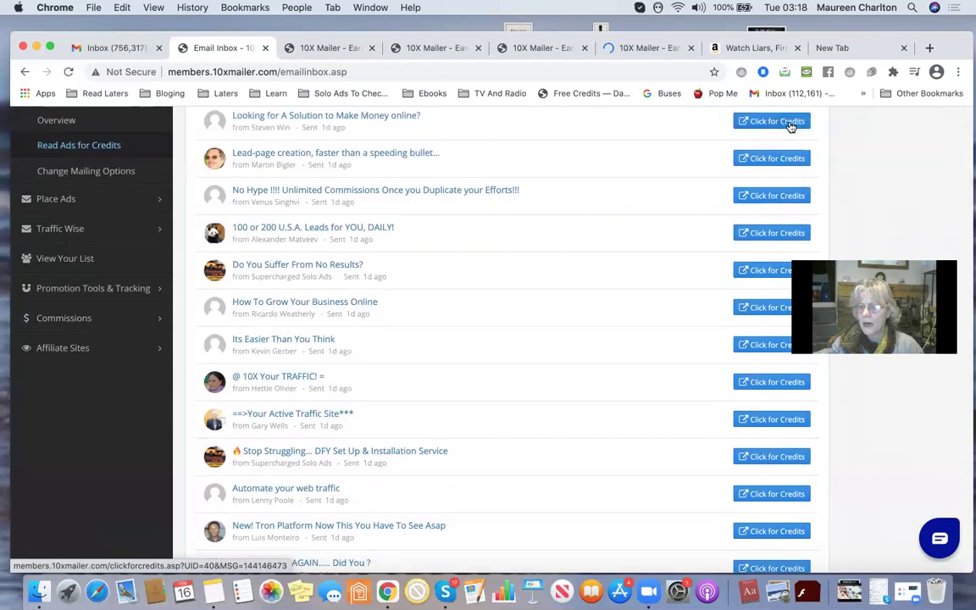
{"action": "scroll", "coordinate": [791, 127], "scroll_direction": "down", "scroll_amount": 1}
{"action": "scroll", "coordinate": [791, 128], "scroll_direction": "down", "scroll_amount": 1}
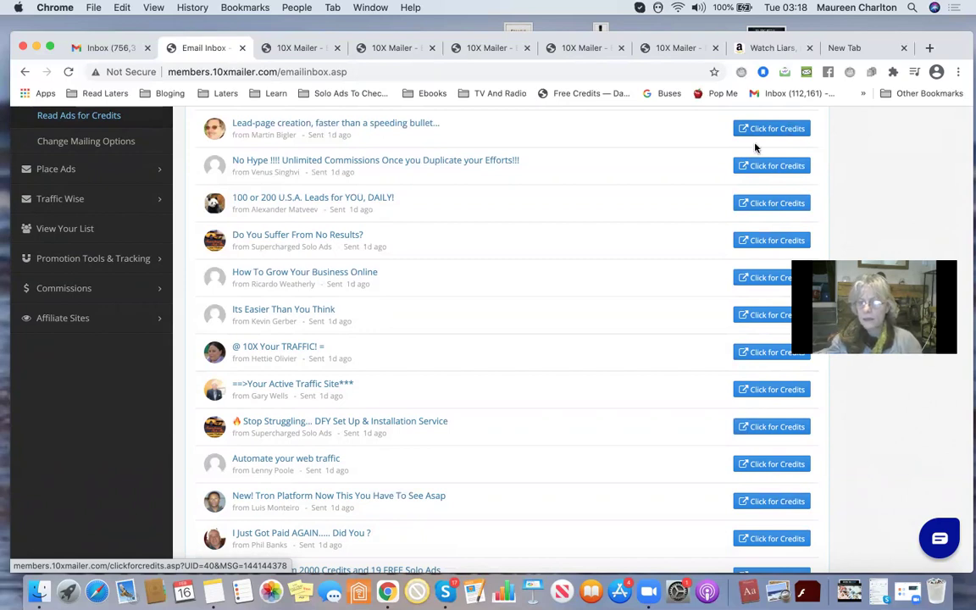
Step: View the "WE Share Abundance" ad page until its credits are awarded, and close its tab
{"action": "left_click", "coordinate": [298, 54]}
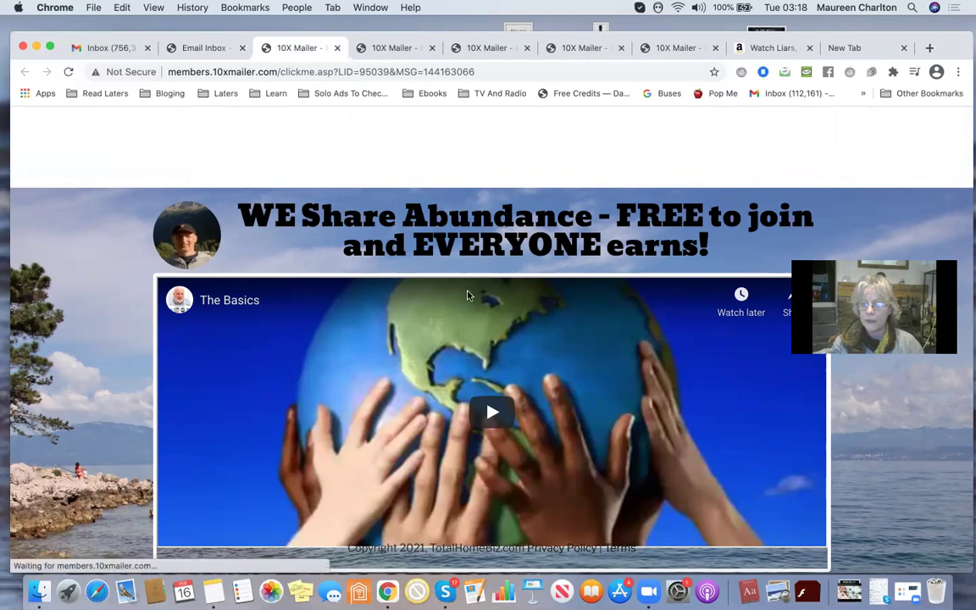
{"action": "scroll", "coordinate": [490, 301], "scroll_direction": "down", "scroll_amount": 5}
{"action": "scroll", "coordinate": [489, 302], "scroll_direction": "up", "scroll_amount": 5}
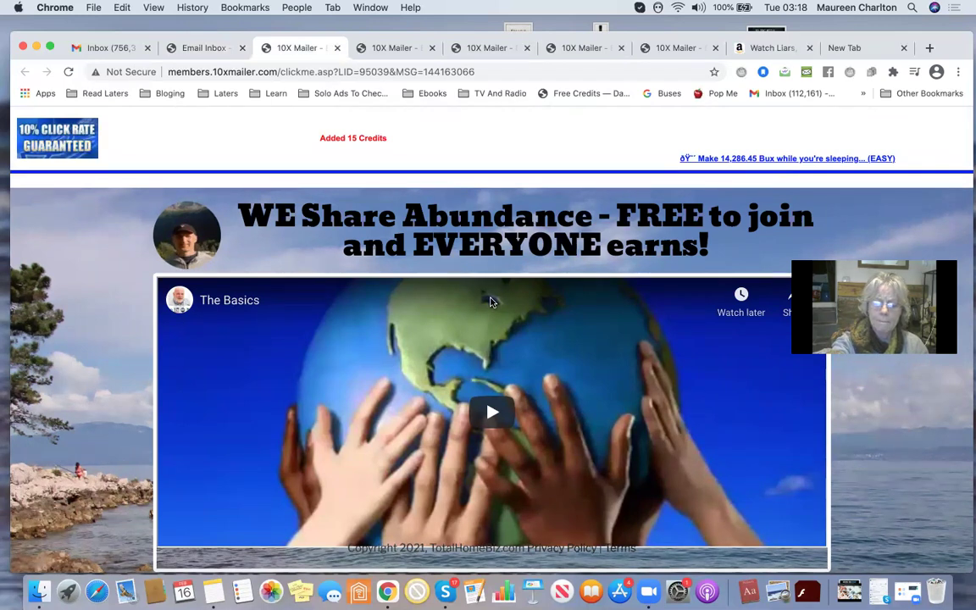
{"action": "key", "text": "super+w"}
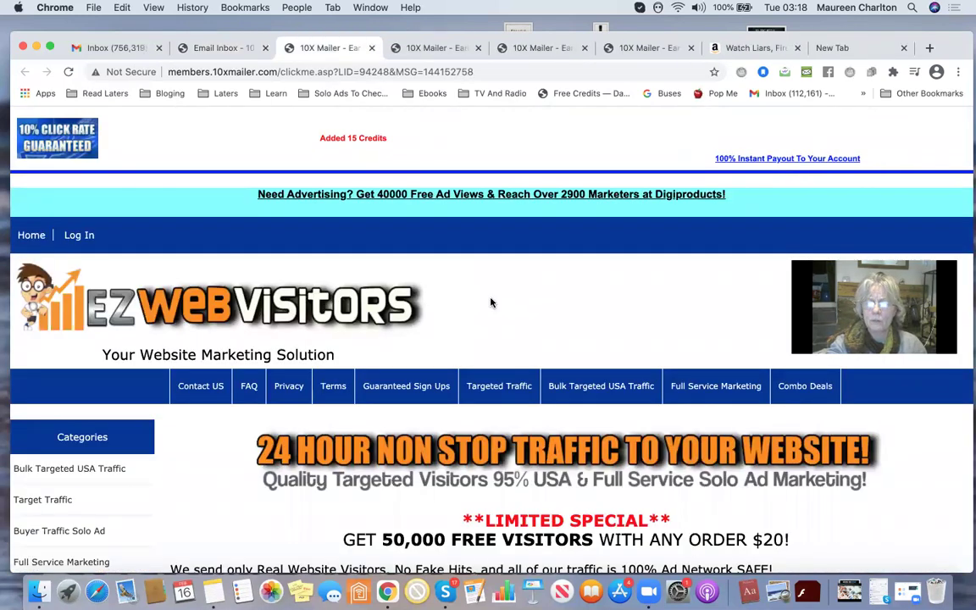
Step: Close the next three ad tabs that have awarded their credits, leaving only the last opened ad
{"action": "key", "text": "super+w"}
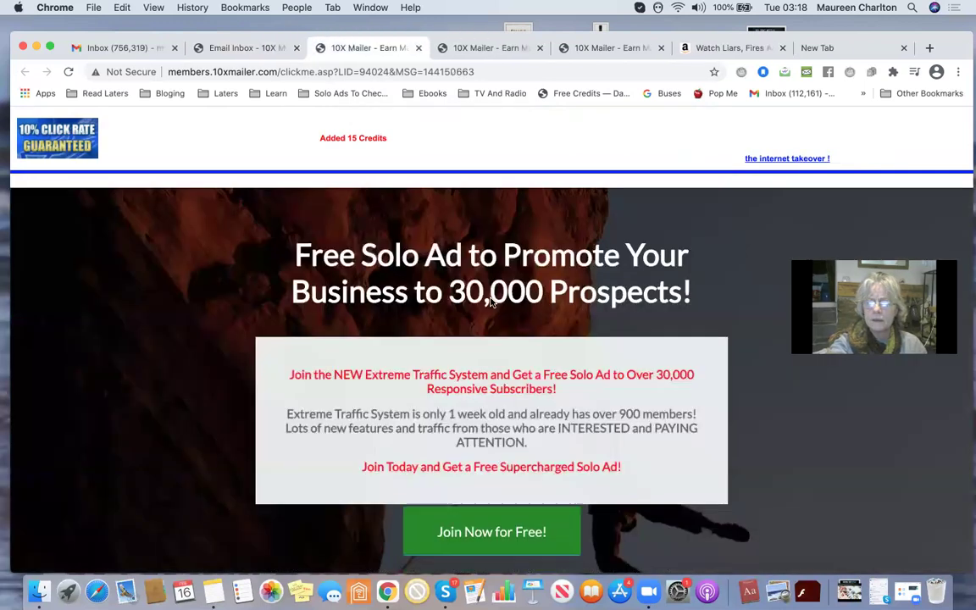
{"action": "key", "text": "super+w"}
{"action": "key", "text": "super+w"}
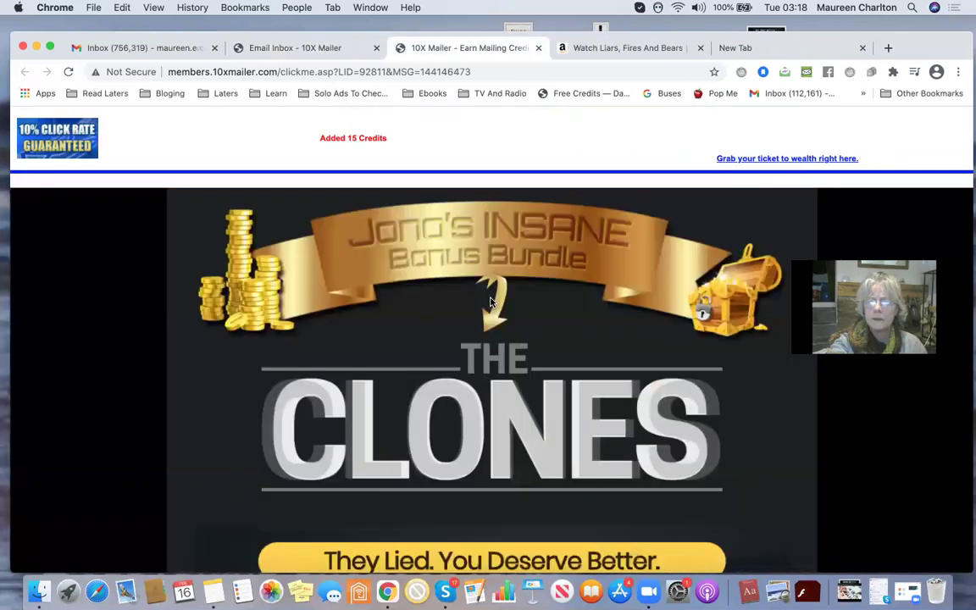
Step: Close the credited ad tab and start placing a new ad to all 2,100 active members, choosing to send it now
{"action": "key", "text": "super+w"}
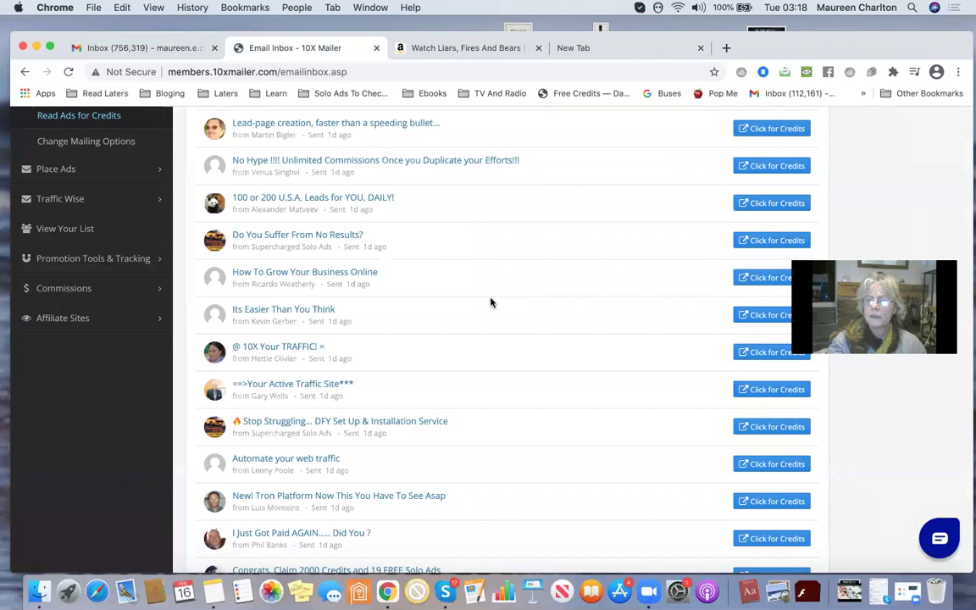
{"action": "left_click", "coordinate": [67, 169]}
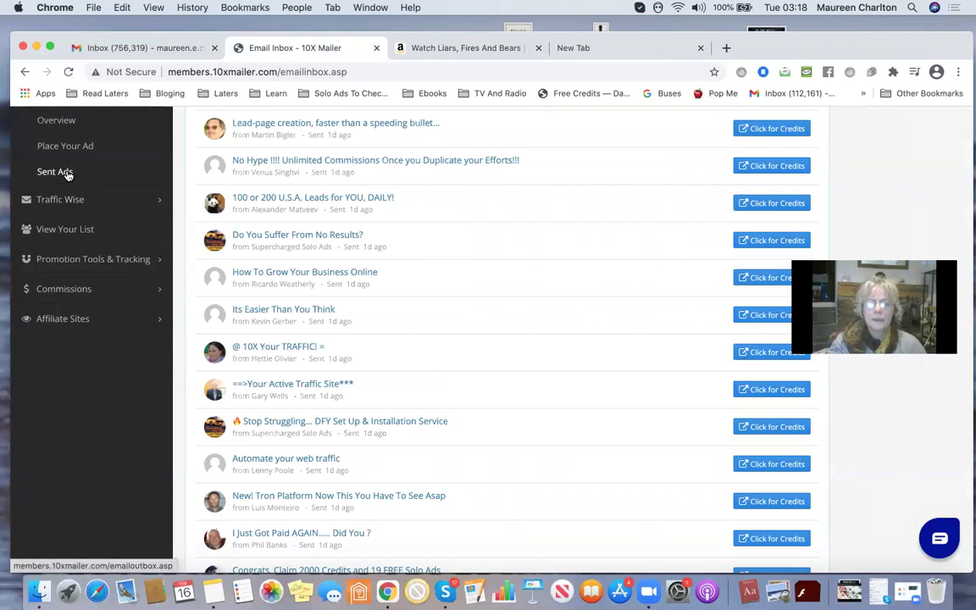
{"action": "scroll", "coordinate": [68, 174], "scroll_direction": "up", "scroll_amount": 3}
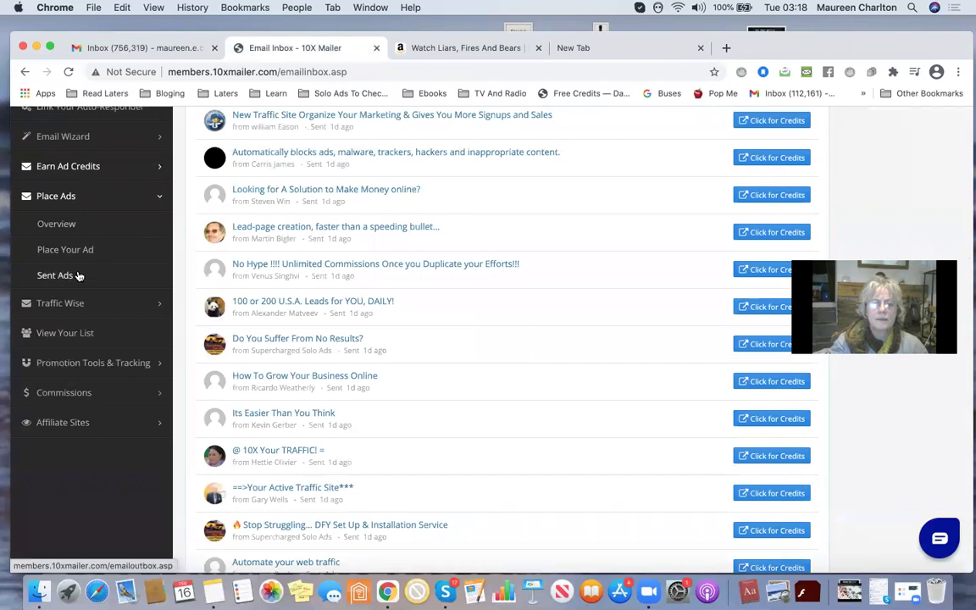
{"action": "scroll", "coordinate": [78, 276], "scroll_direction": "up", "scroll_amount": 1}
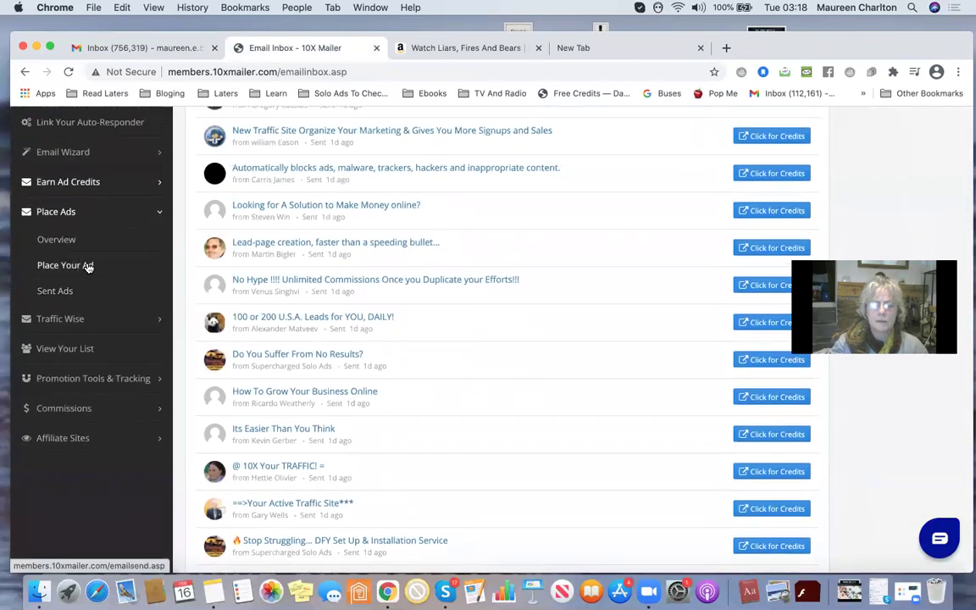
{"action": "left_click", "coordinate": [88, 267]}
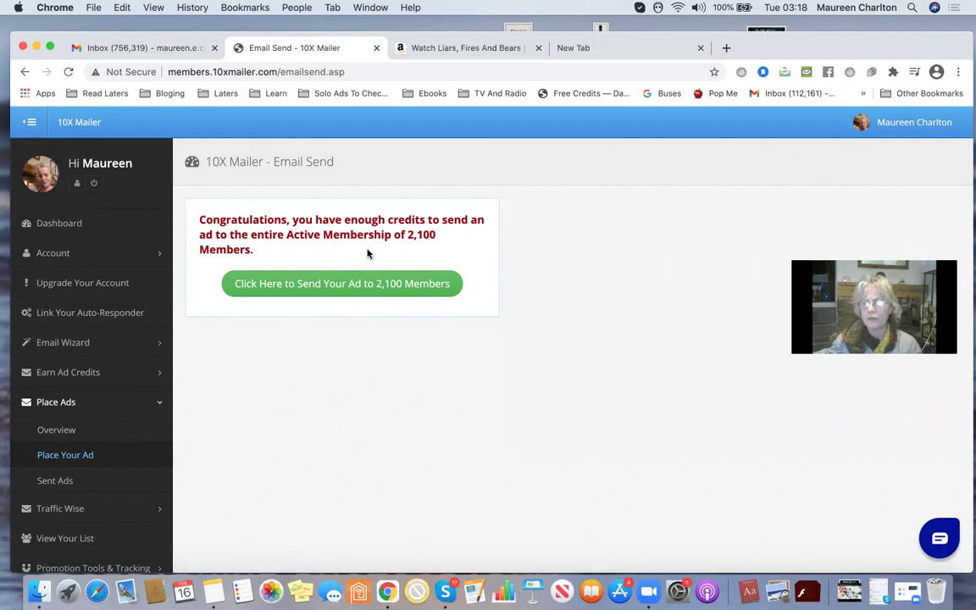
{"action": "left_click", "coordinate": [408, 283]}
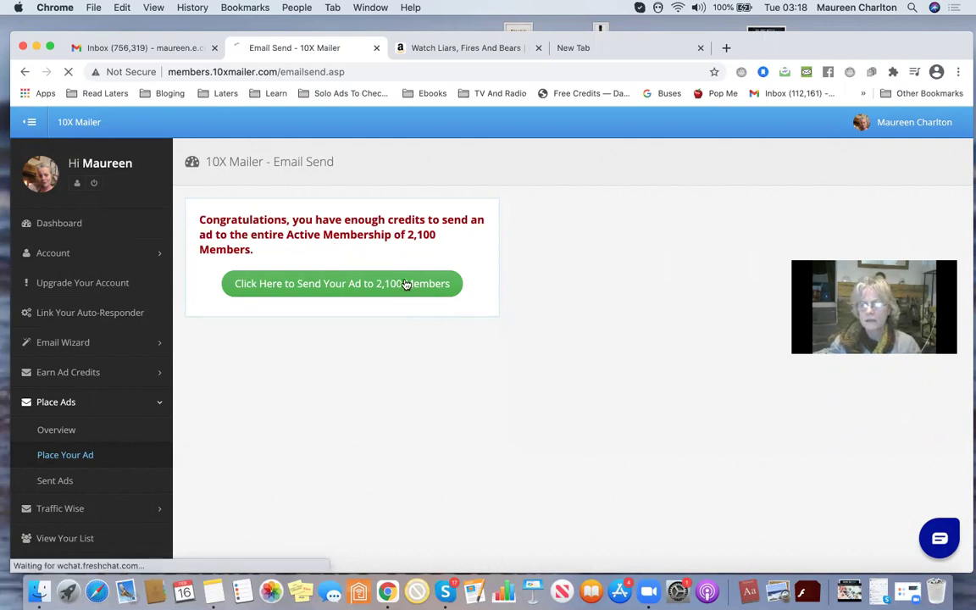
{"action": "left_click", "coordinate": [375, 271]}
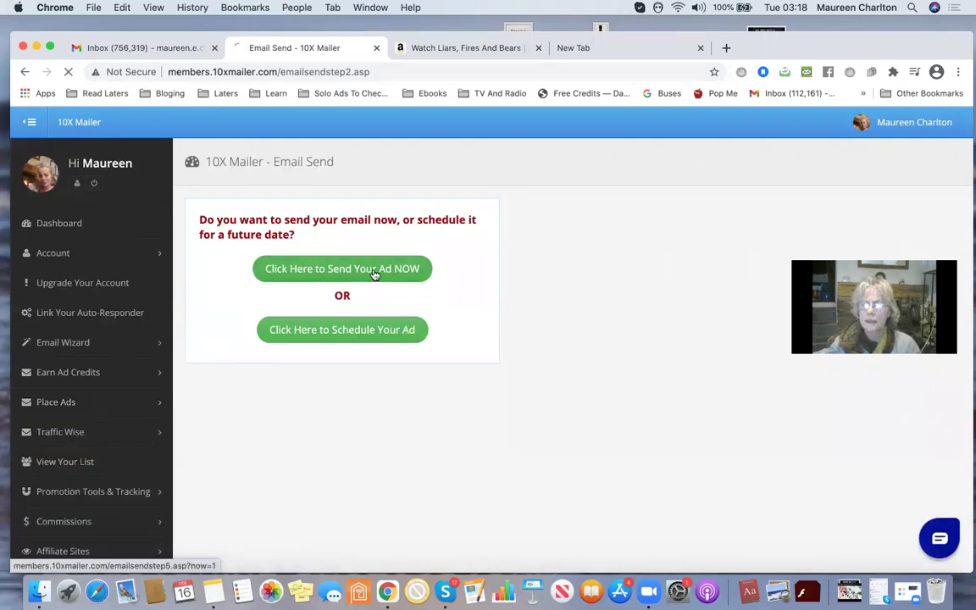
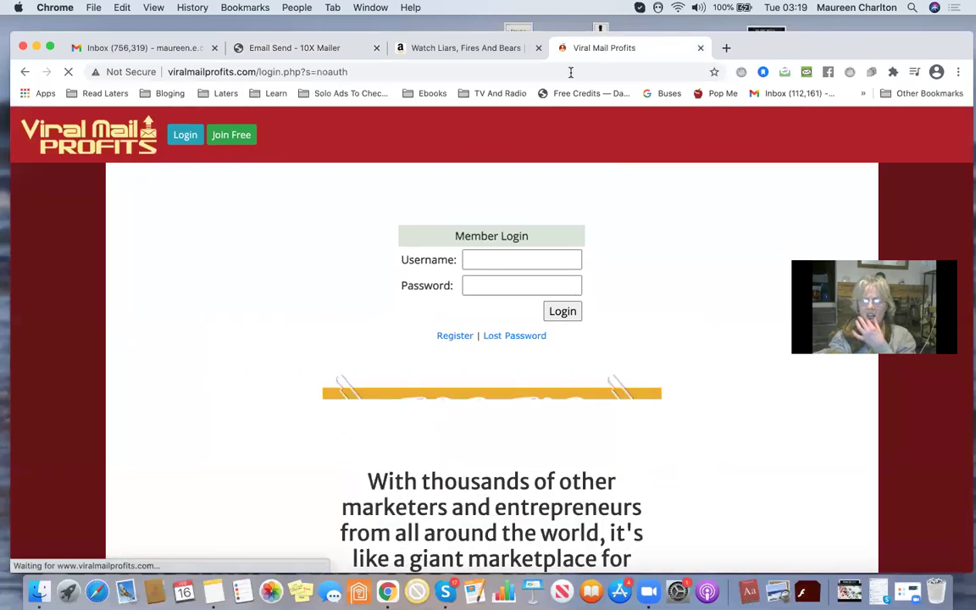
Step: Log in to Viral Mail Profits with the saved username and password, and decline the upgrade offer to stay a free member
{"action": "left_click", "coordinate": [540, 261]}
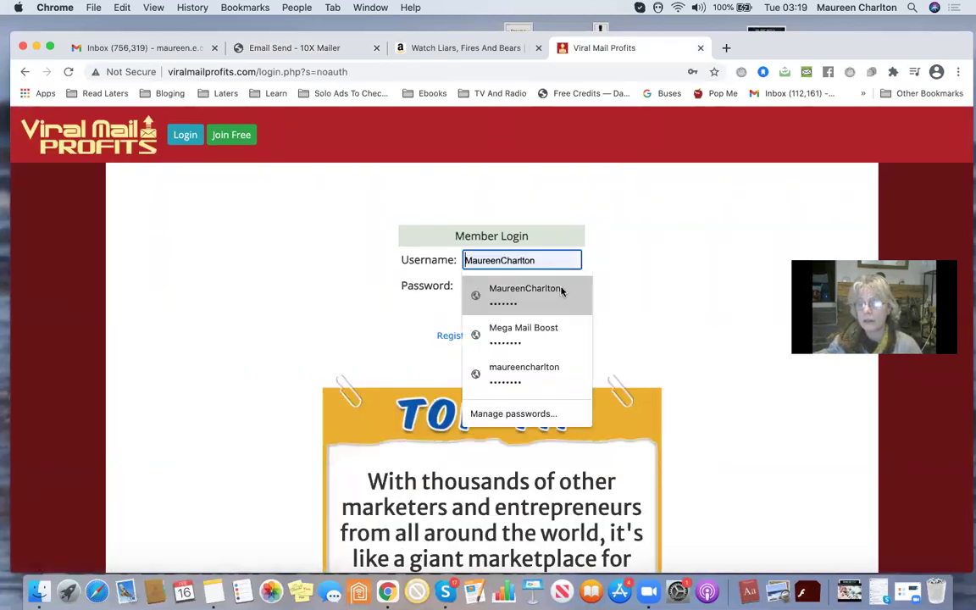
{"action": "left_click", "coordinate": [562, 292]}
{"action": "left_click", "coordinate": [572, 313]}
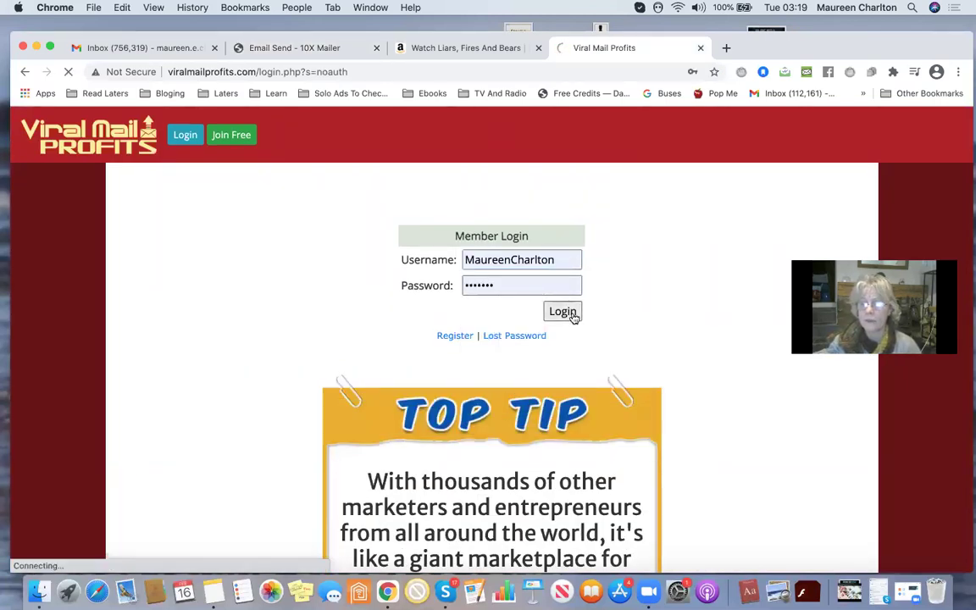
{"action": "scroll", "coordinate": [574, 318], "scroll_direction": "down", "scroll_amount": 5}
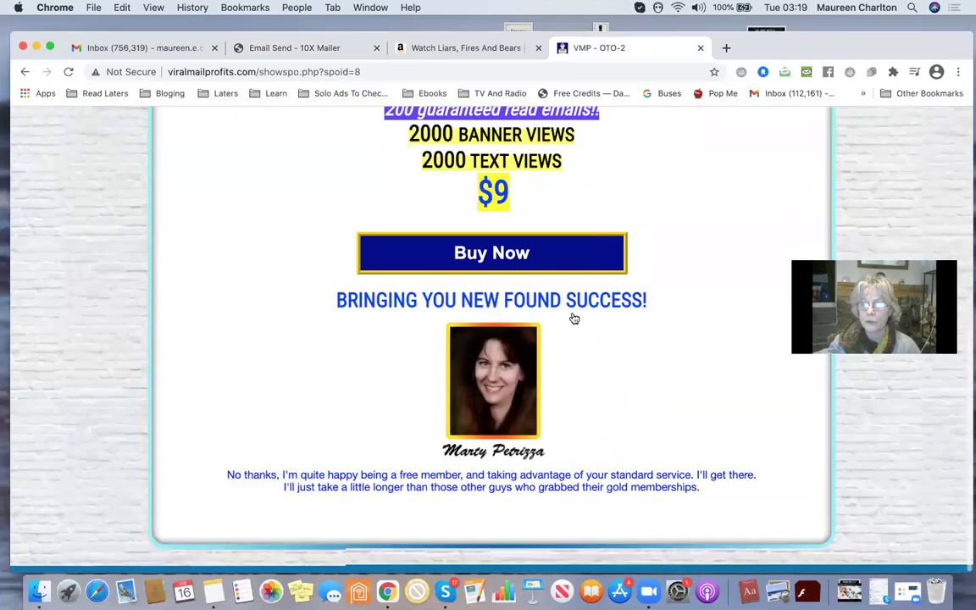
{"action": "left_click", "coordinate": [574, 498]}
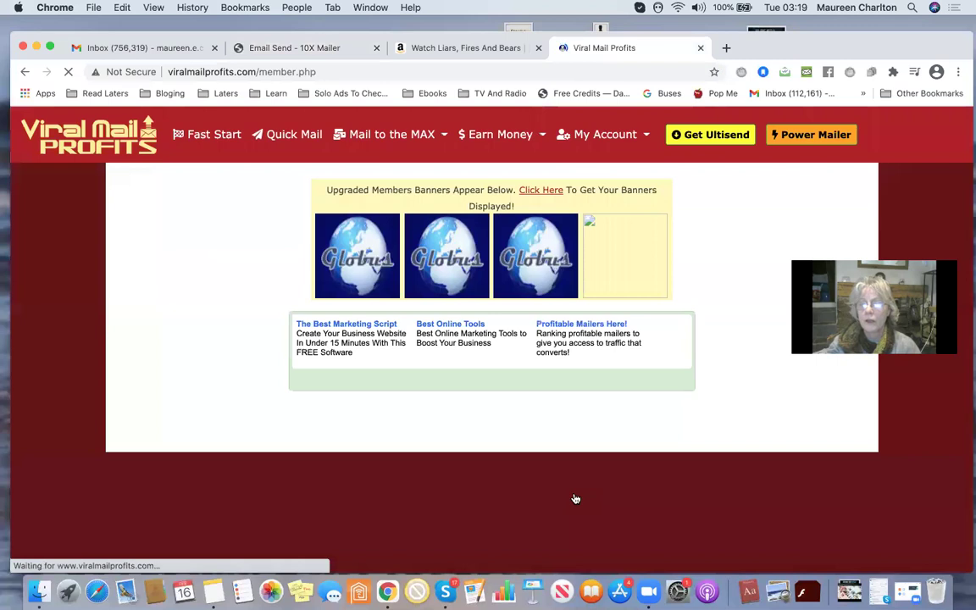
Step: Open the Mailers page of Viral Mail Profits and check the Ultisend extension's site access options without changing them
{"action": "left_click", "coordinate": [357, 141]}
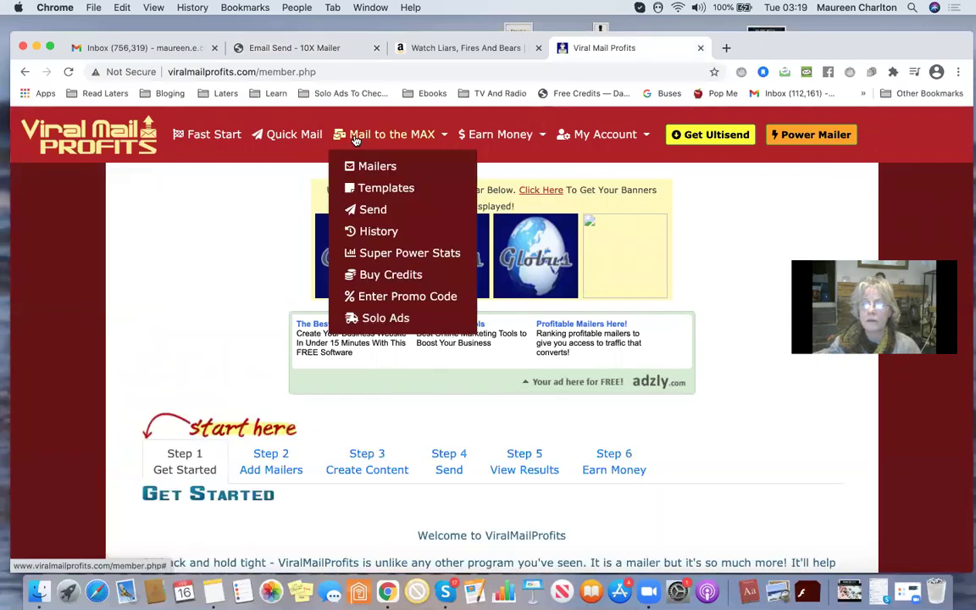
{"action": "left_click", "coordinate": [363, 164]}
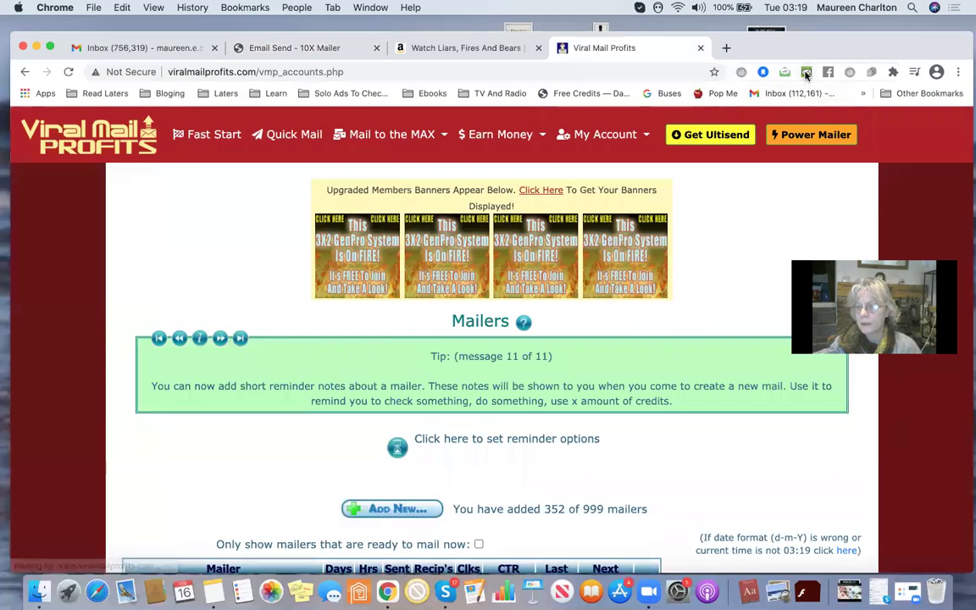
{"action": "right_click", "coordinate": [806, 75]}
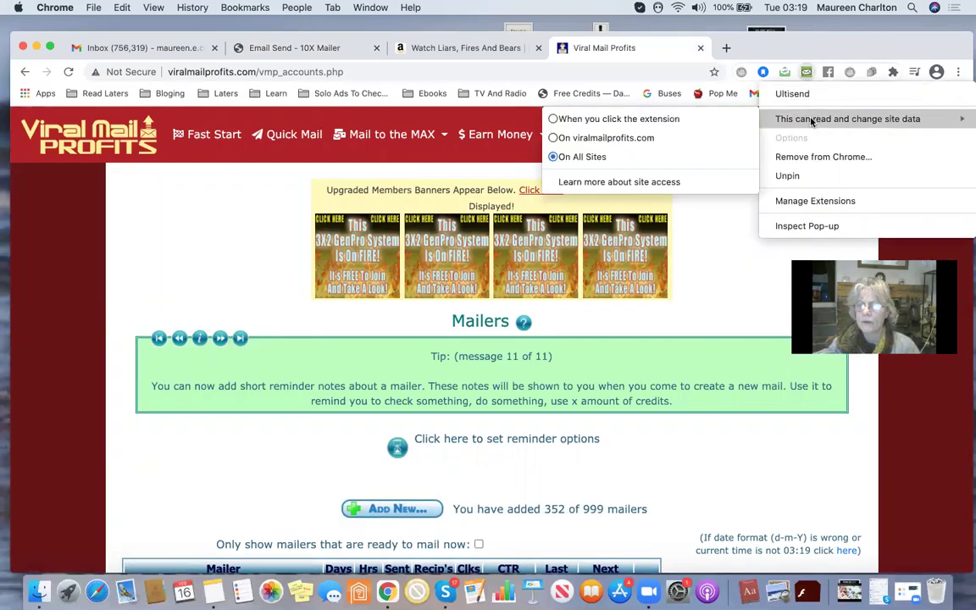
{"action": "left_click", "coordinate": [190, 281]}
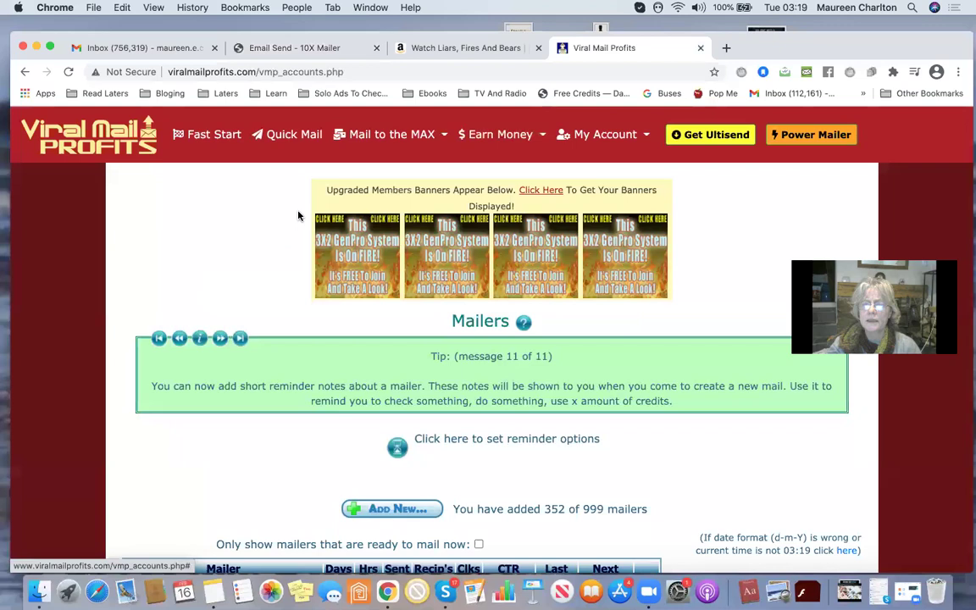
Step: Return to the 10X Mailer ad details form and reload it so the UltiSend panel loads
{"action": "left_click", "coordinate": [311, 51]}
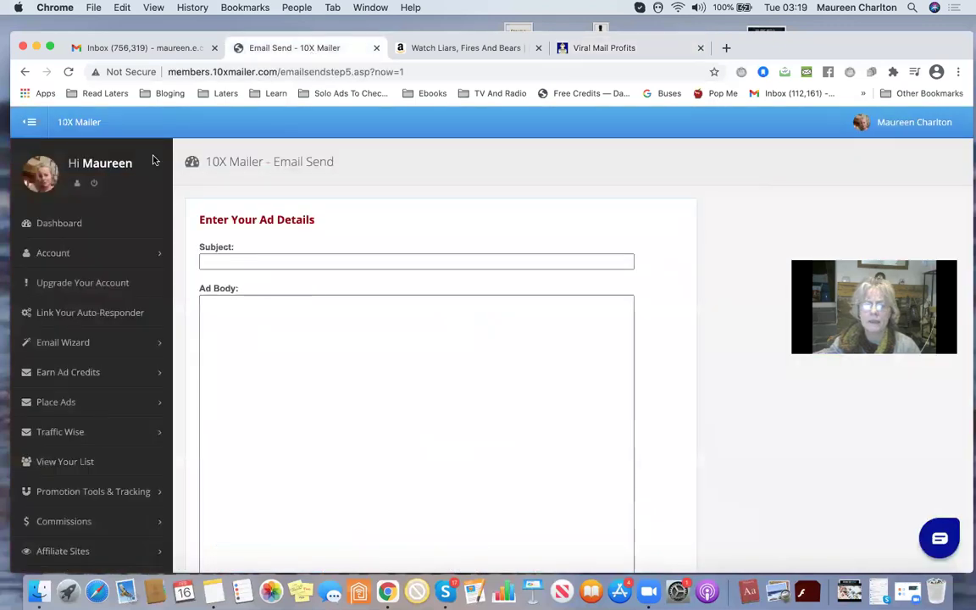
{"action": "left_click", "coordinate": [71, 73]}
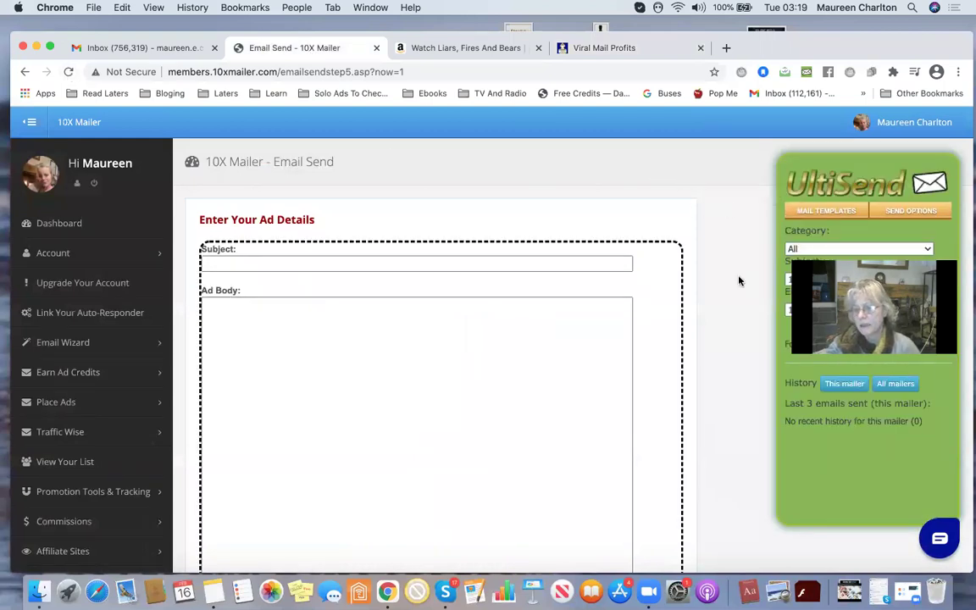
{"action": "scroll", "coordinate": [739, 278], "scroll_direction": "down", "scroll_amount": 1}
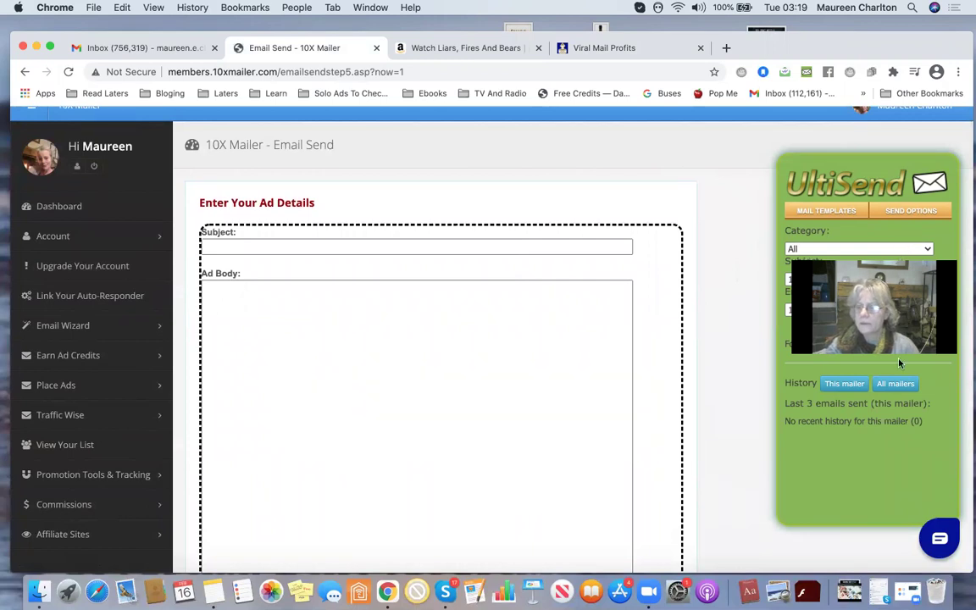
Step: Fetch the UltiSend template from category "Financially Heal" with email "3. Scary facts" and subject "#firstname# These are scary facts" into the ad form
{"action": "left_click", "coordinate": [881, 250]}
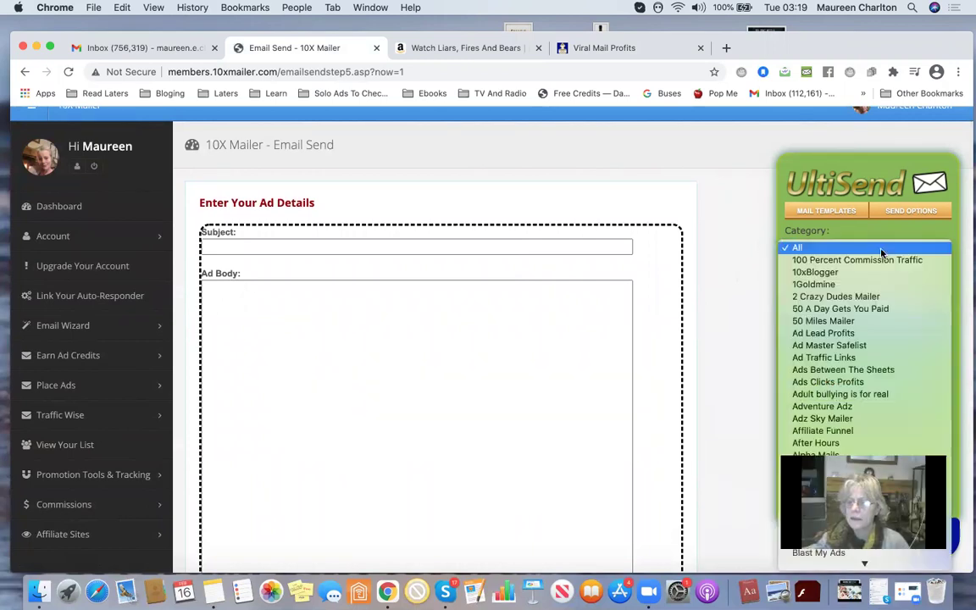
{"action": "scroll", "coordinate": [882, 253], "scroll_direction": "down", "scroll_amount": 5}
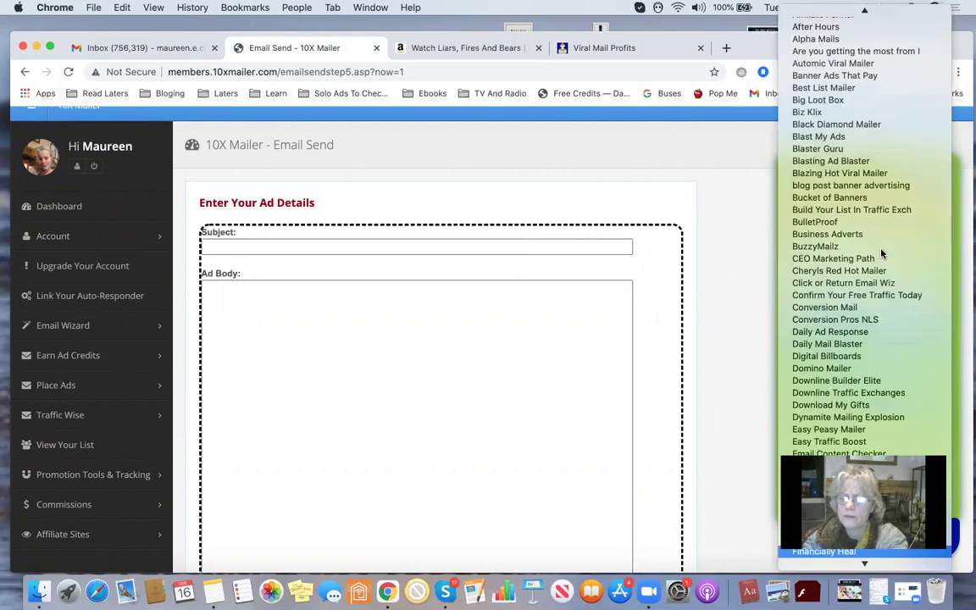
{"action": "key", "text": "Return"}
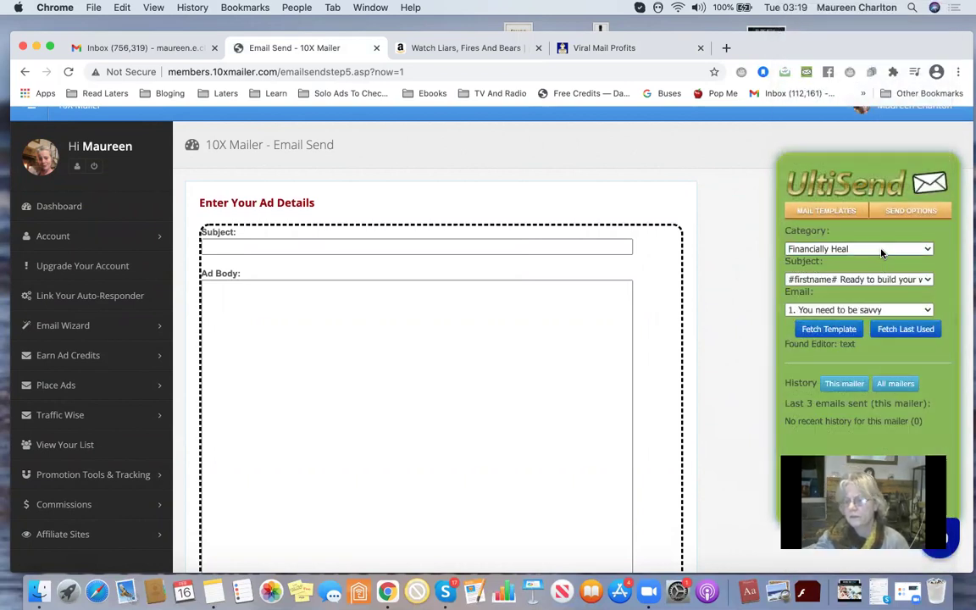
{"action": "left_click", "coordinate": [904, 309]}
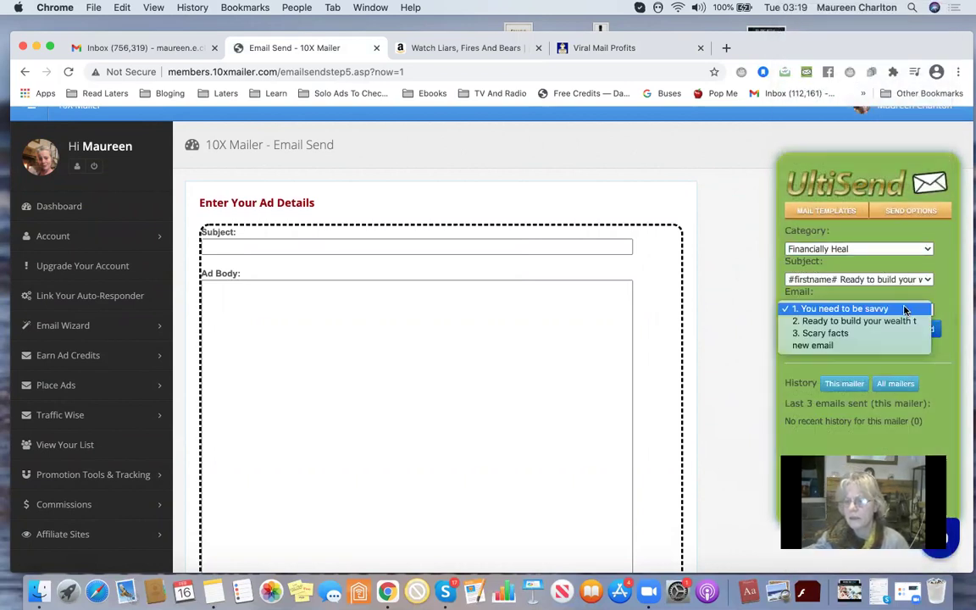
{"action": "left_click", "coordinate": [865, 334]}
{"action": "left_click", "coordinate": [850, 279]}
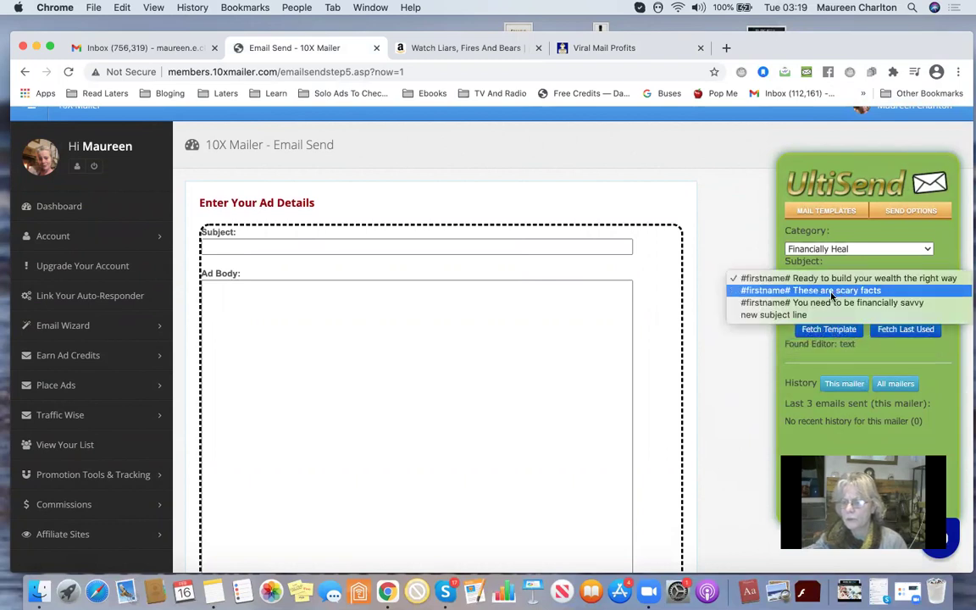
{"action": "left_click", "coordinate": [832, 290]}
{"action": "scroll", "coordinate": [847, 339], "scroll_direction": "down", "scroll_amount": 2}
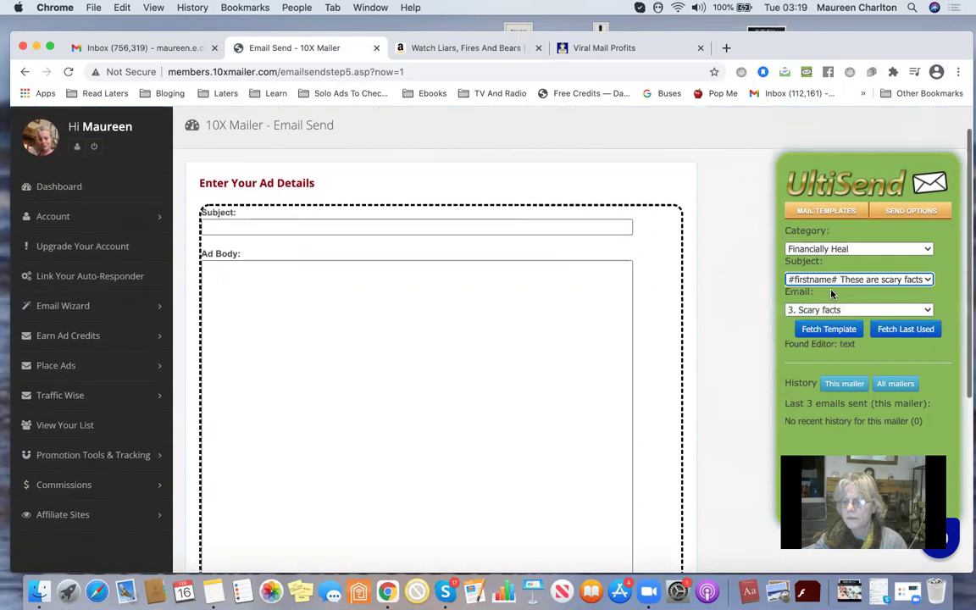
{"action": "left_click", "coordinate": [830, 329]}
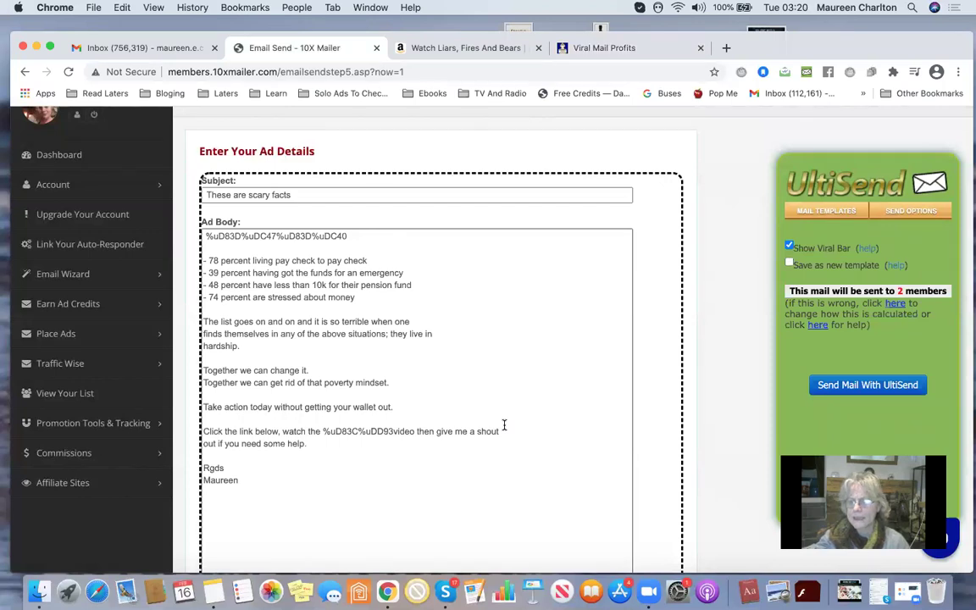
Step: Delete the stray code "%uD83C%uDD93" before the word "video" in the ad body
{"action": "left_click", "coordinate": [393, 431]}
{"action": "key", "text": "BackSpace"}
{"action": "key", "text": "BackSpace"}
{"action": "key", "text": "BackSpace"}
{"action": "key", "text": "BackSpace"}
{"action": "key", "text": "BackSpace"}
{"action": "key", "text": "BackSpace"}
{"action": "key", "text": "BackSpace"}
{"action": "key", "text": "BackSpace"}
{"action": "key", "text": "BackSpace"}
{"action": "key", "text": "BackSpace"}
{"action": "key", "text": "BackSpace"}
{"action": "key", "text": "BackSpace"}
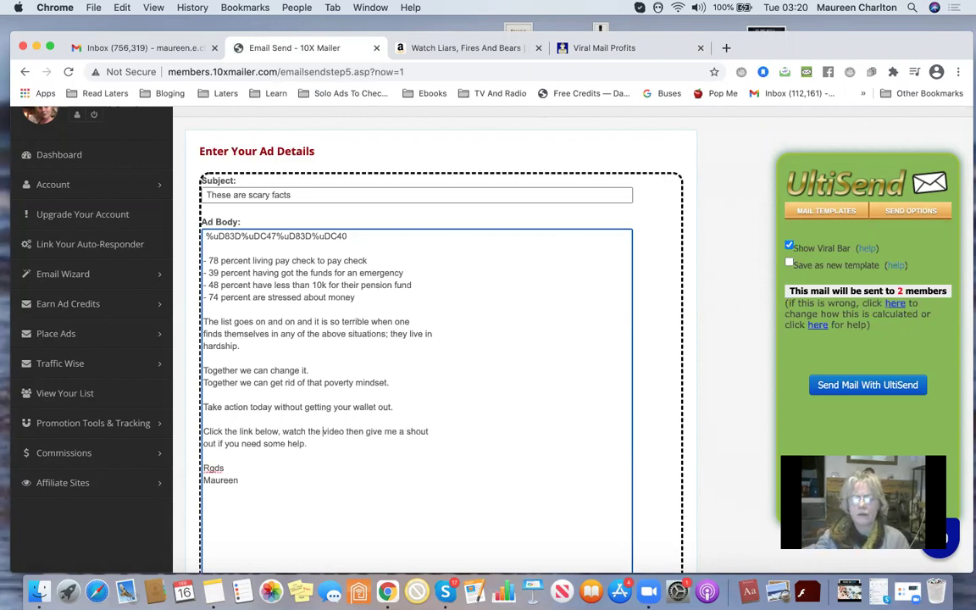
Step: Check the rest of the ad down to its website URL and submit it with UltiSend
{"action": "scroll", "coordinate": [462, 388], "scroll_direction": "down", "scroll_amount": 1}
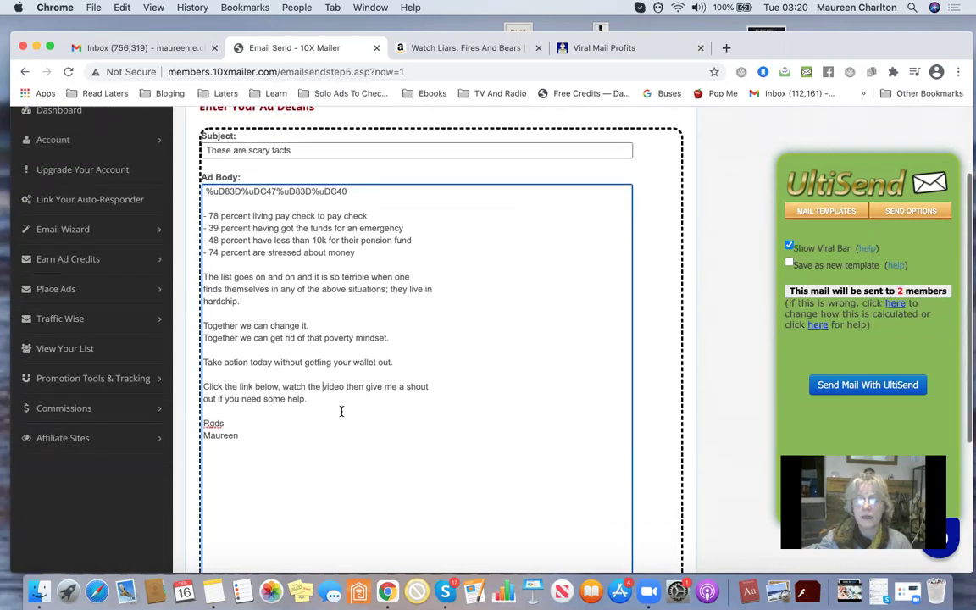
{"action": "scroll", "coordinate": [345, 407], "scroll_direction": "down", "scroll_amount": 2}
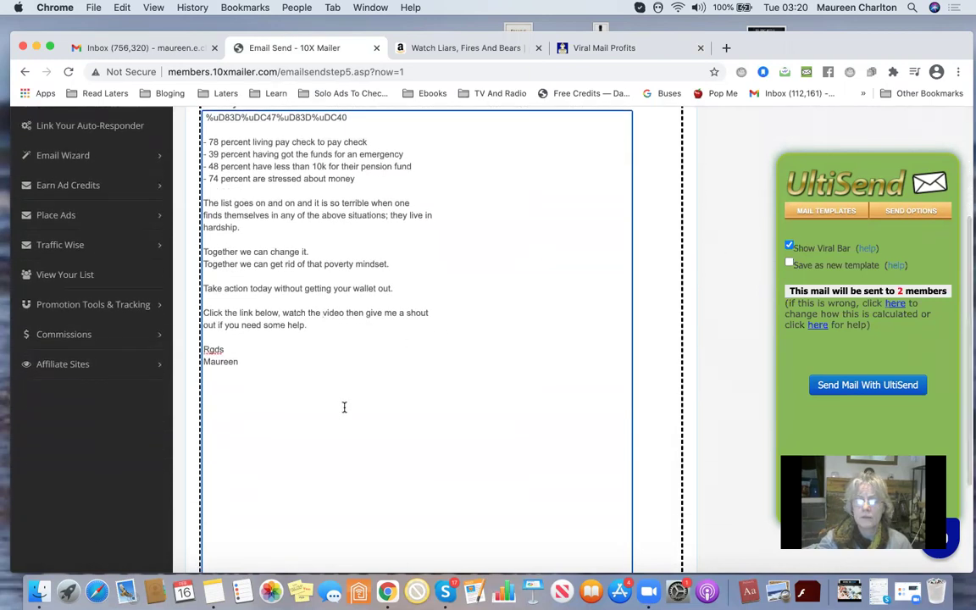
{"action": "scroll", "coordinate": [344, 408], "scroll_direction": "down", "scroll_amount": 1}
{"action": "scroll", "coordinate": [344, 408], "scroll_direction": "down", "scroll_amount": 3}
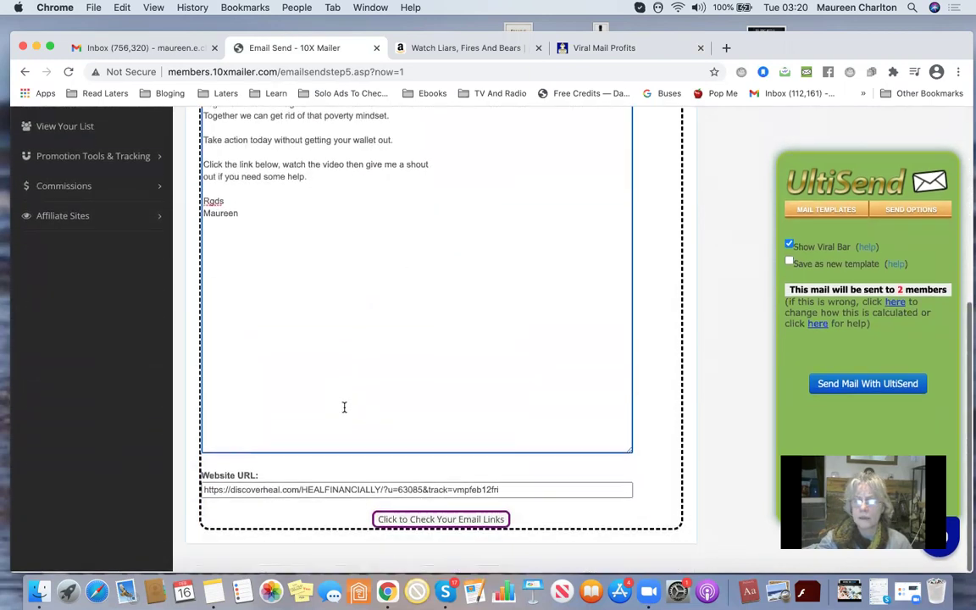
{"action": "left_click", "coordinate": [903, 386]}
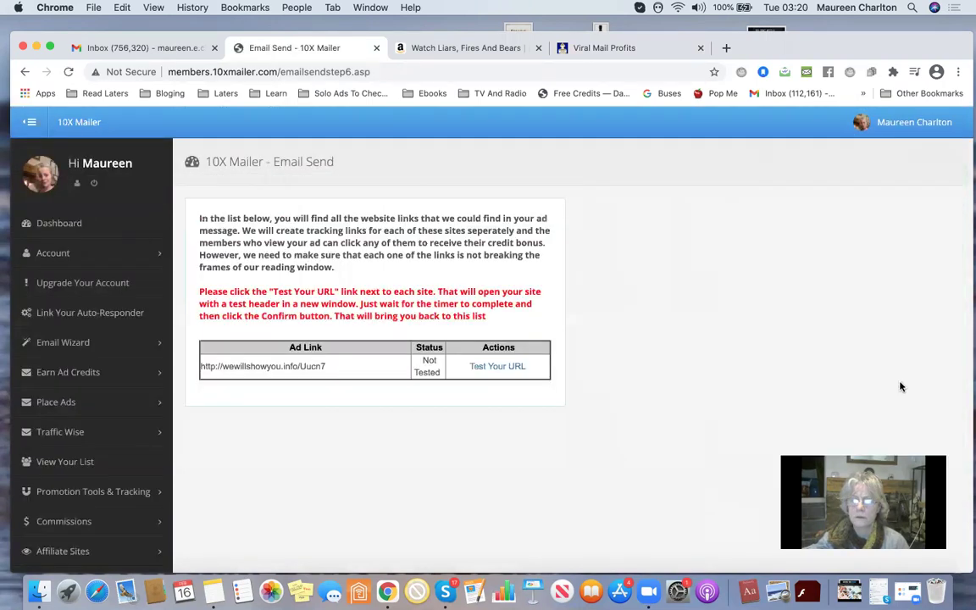
Step: Test the ad's link, accept its approval, and approve the ad for sending at 10X Mailer
{"action": "left_click", "coordinate": [503, 367]}
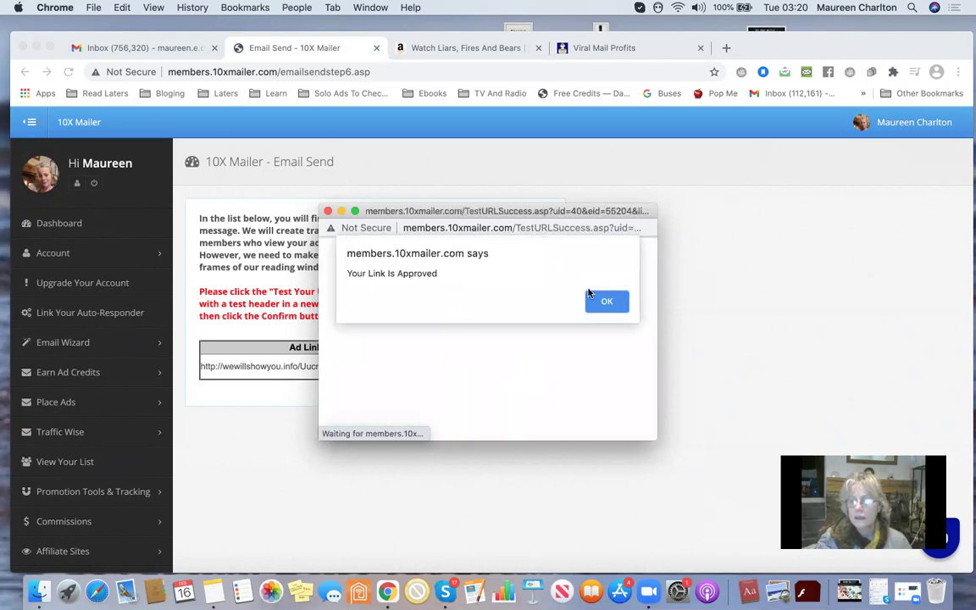
{"action": "left_click", "coordinate": [612, 308]}
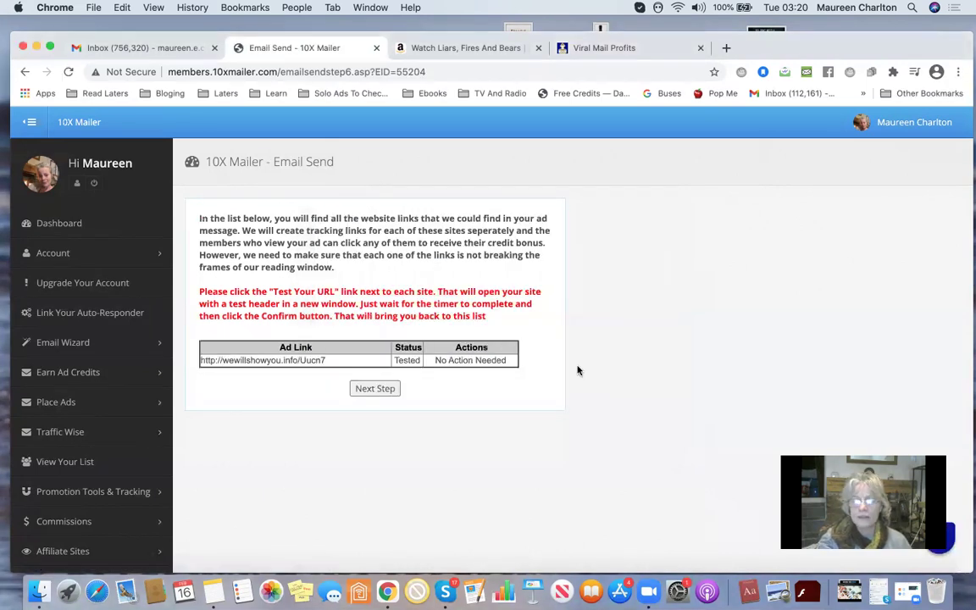
{"action": "left_click", "coordinate": [375, 389]}
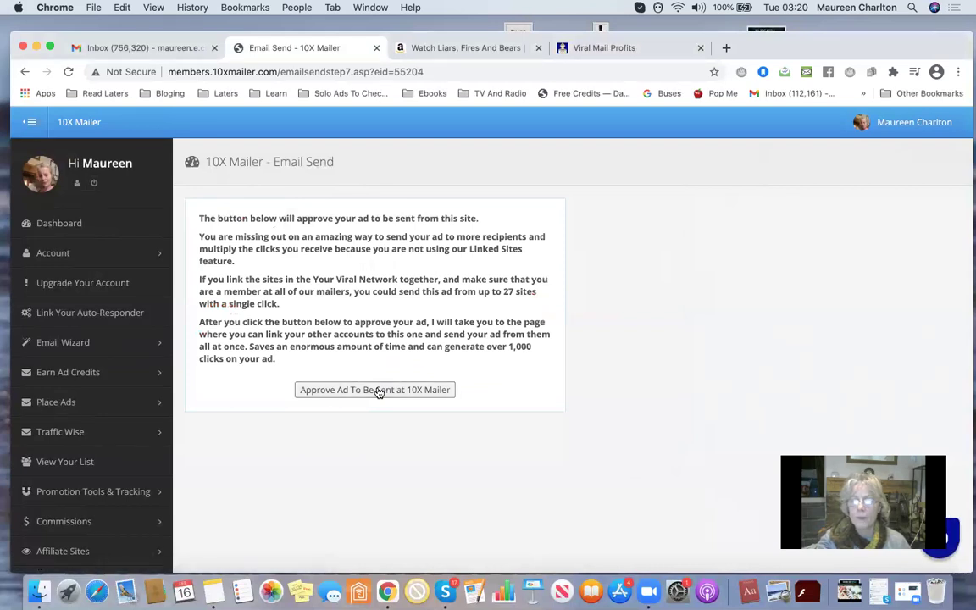
{"action": "left_click", "coordinate": [375, 390]}
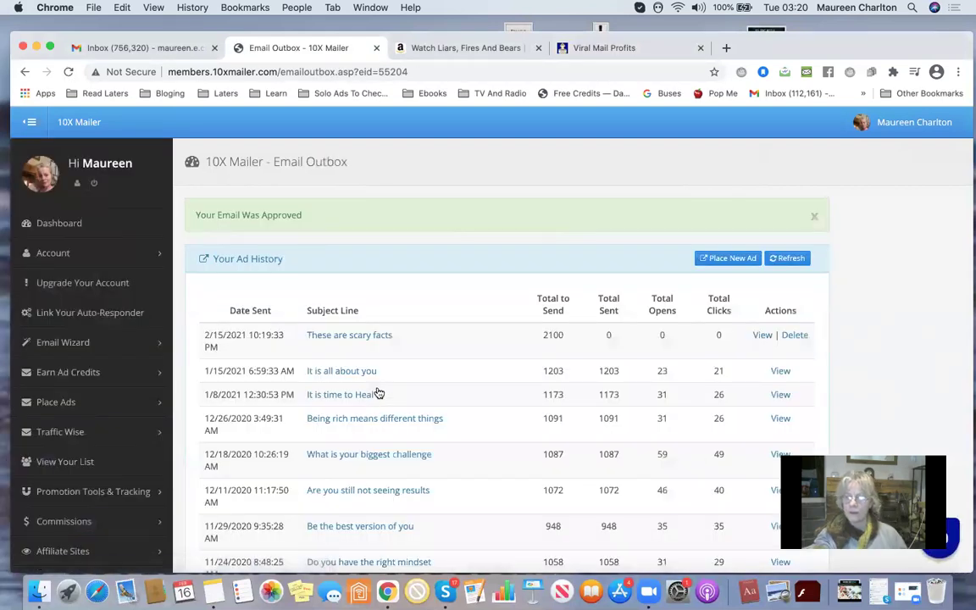
Step: Review the ad history in the outbox, comparing the sent, opens and clicks figures of the ads
{"action": "scroll", "coordinate": [378, 394], "scroll_direction": "down", "scroll_amount": 2}
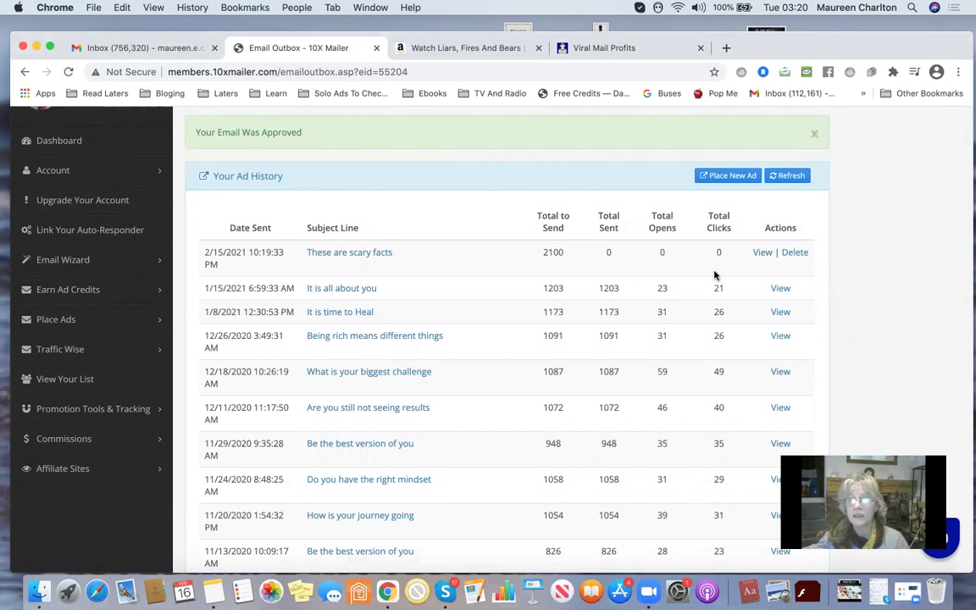
{"action": "scroll", "coordinate": [714, 276], "scroll_direction": "up", "scroll_amount": 2}
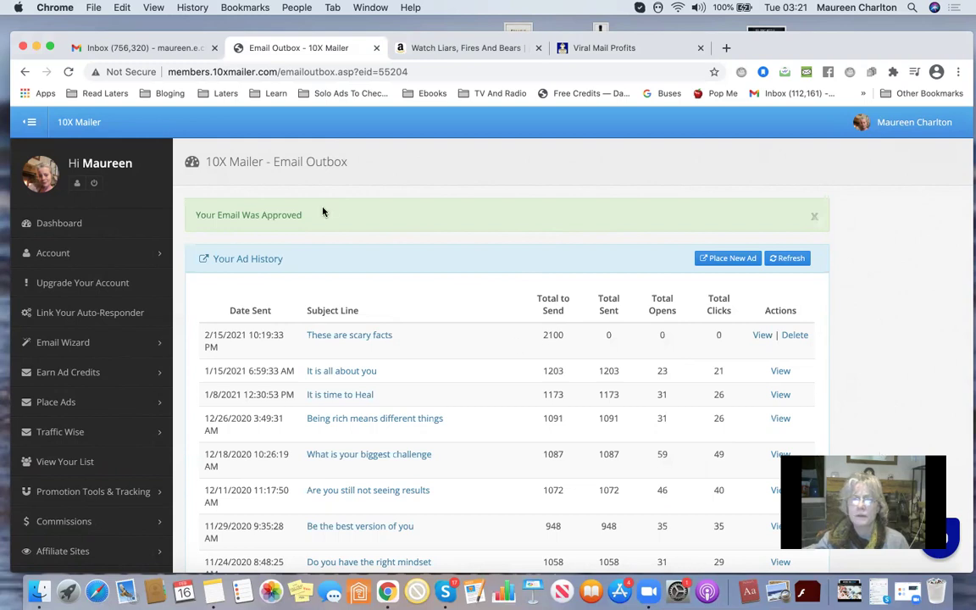
{"action": "left_click", "coordinate": [369, 8]}
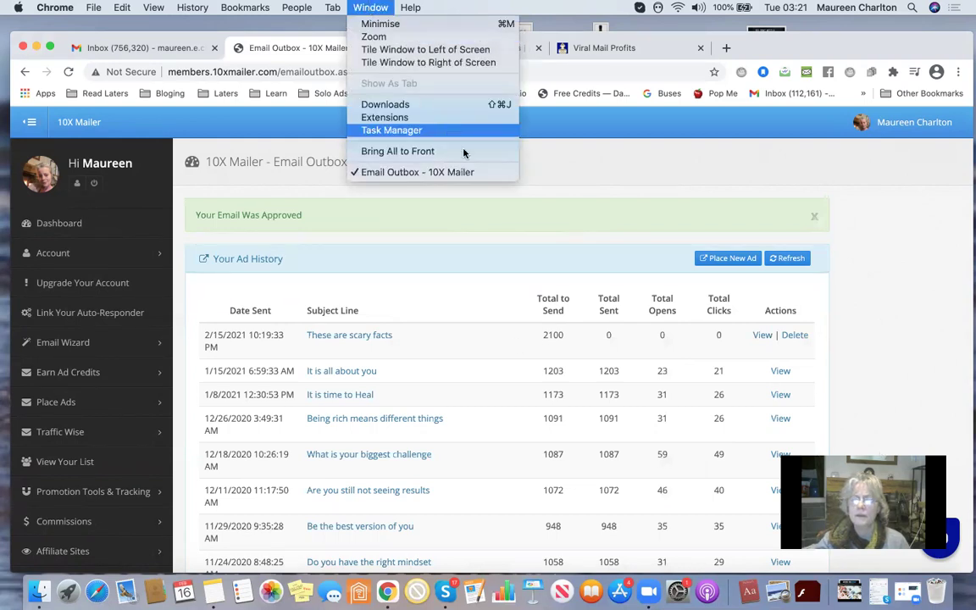
{"action": "left_click", "coordinate": [925, 287]}
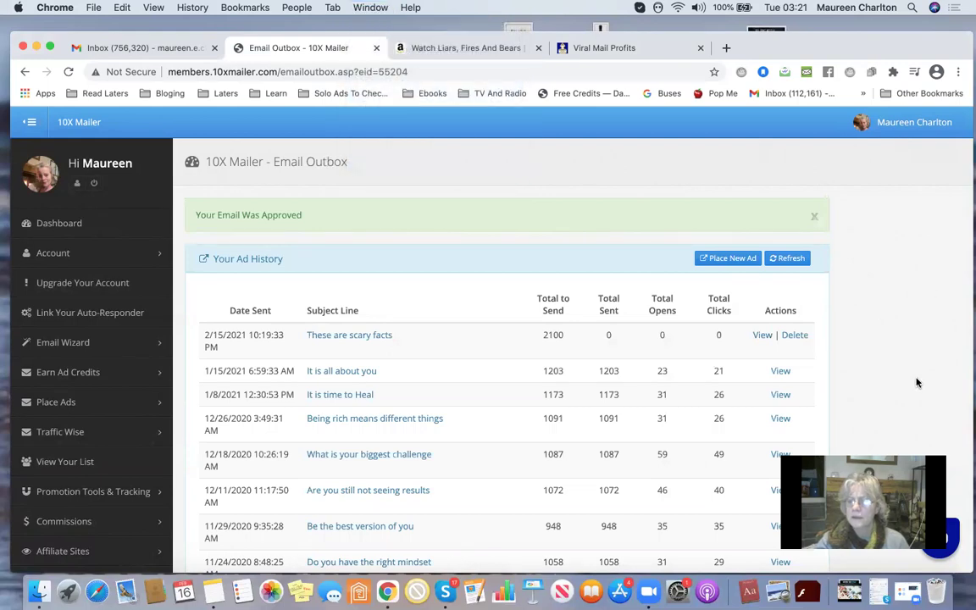